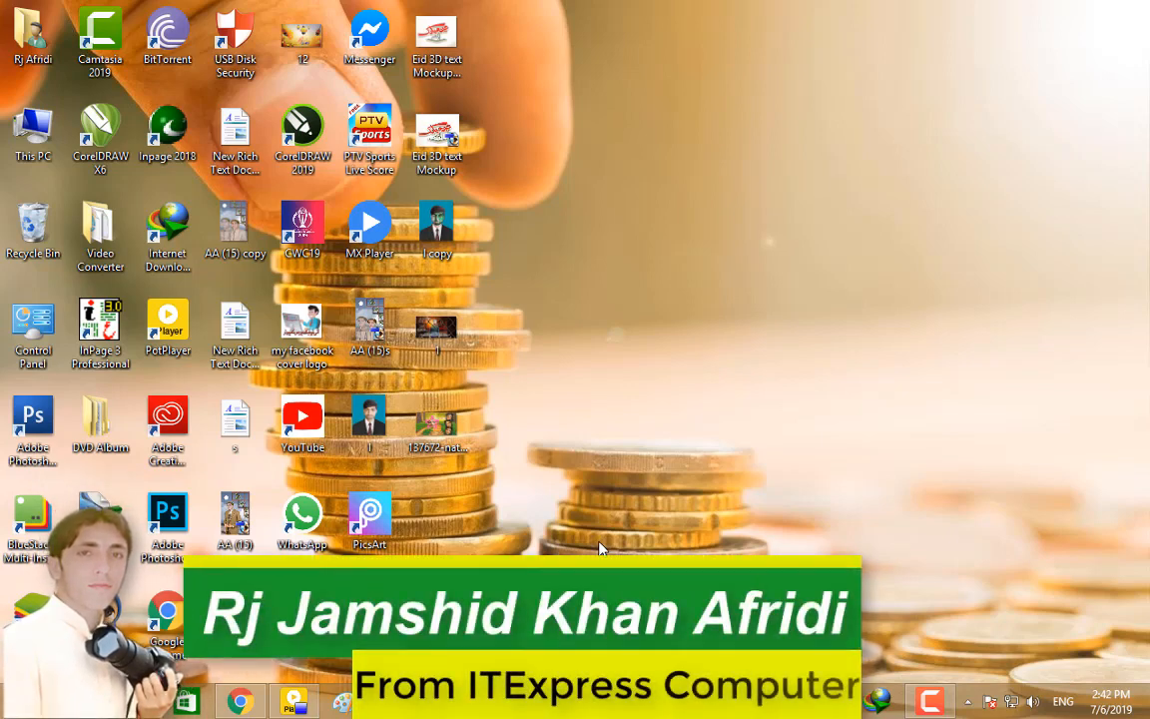
# View the finished flag-face example image "I copy" from the desktop and close it.
pyautogui.click(239, 700)
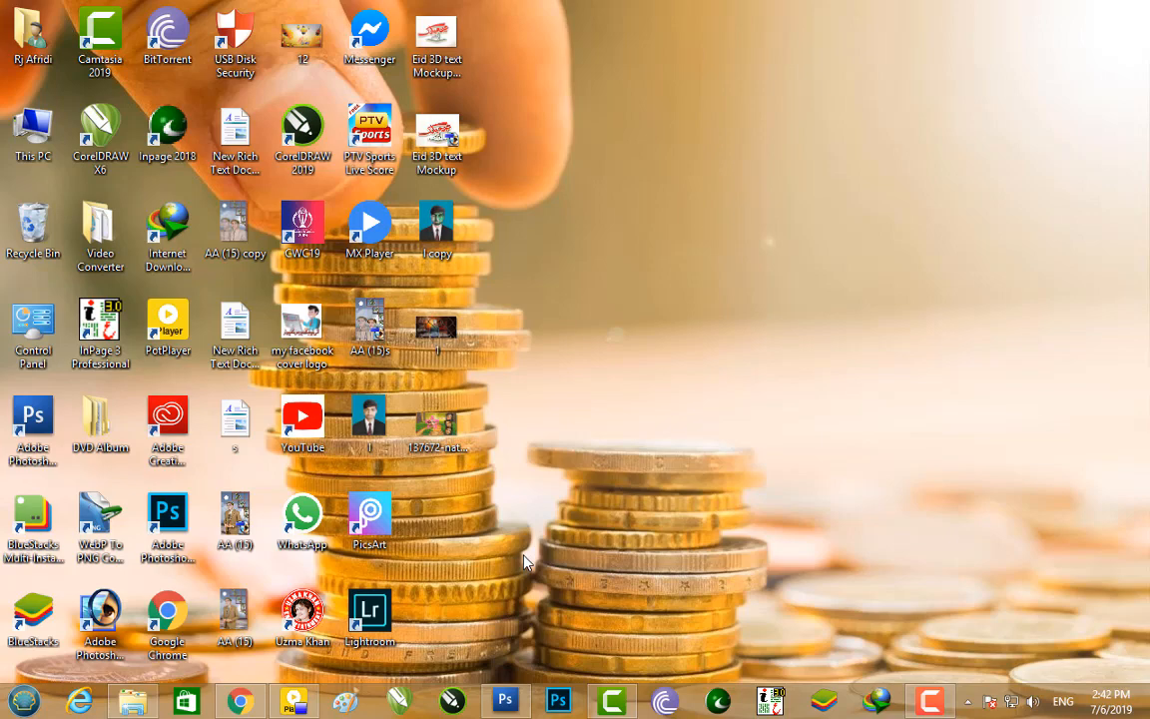
pyautogui.doubleClick(436, 226)
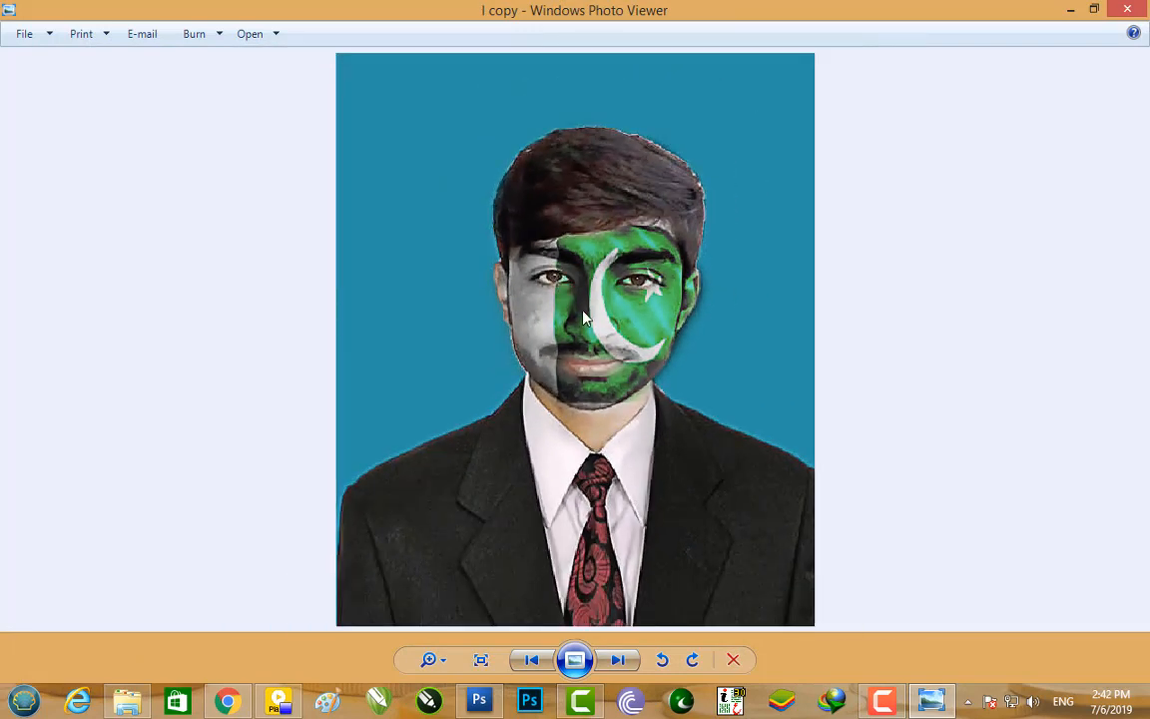
pyautogui.click(1126, 12)
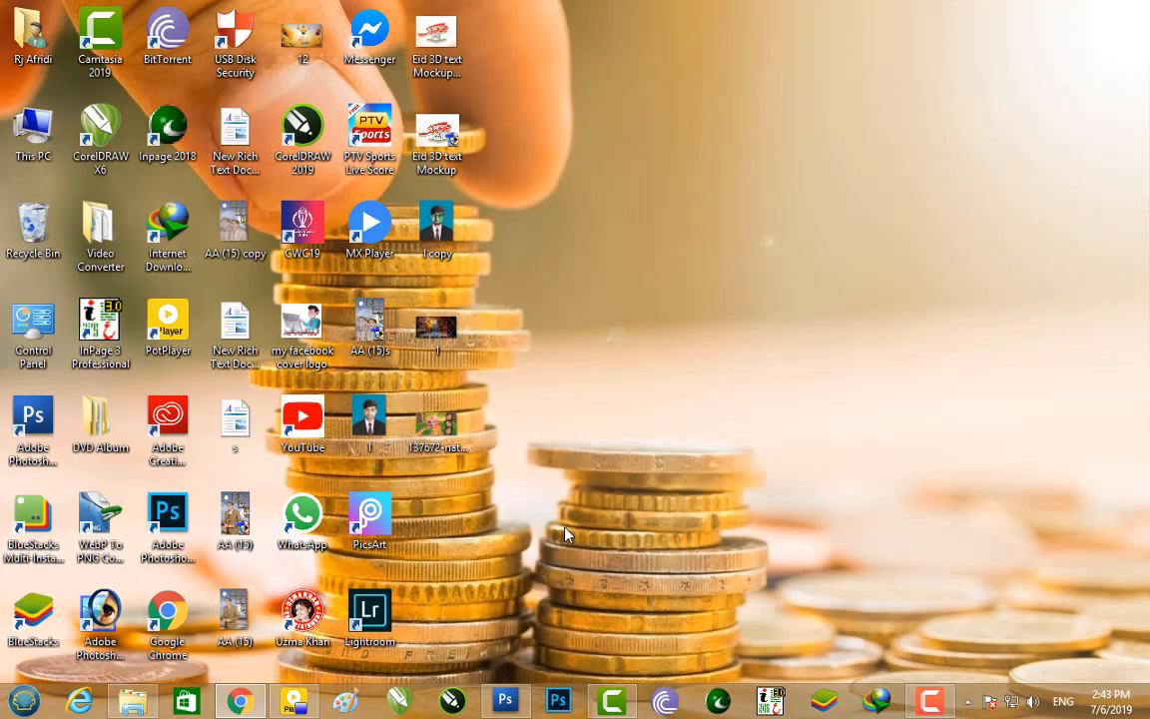
# Look through the country flag images in New folder inside the Automatic Creat flag face photoshop-action folder, then return to the parent folder.
pyautogui.click(133, 701)
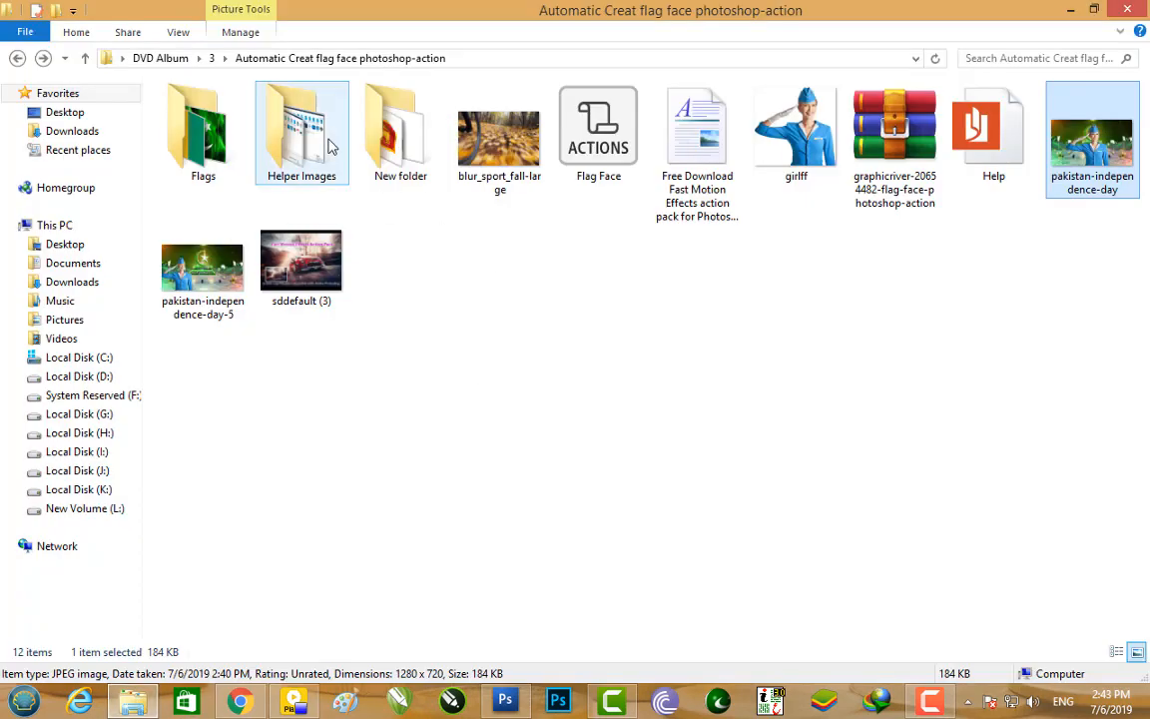
pyautogui.doubleClick(402, 176)
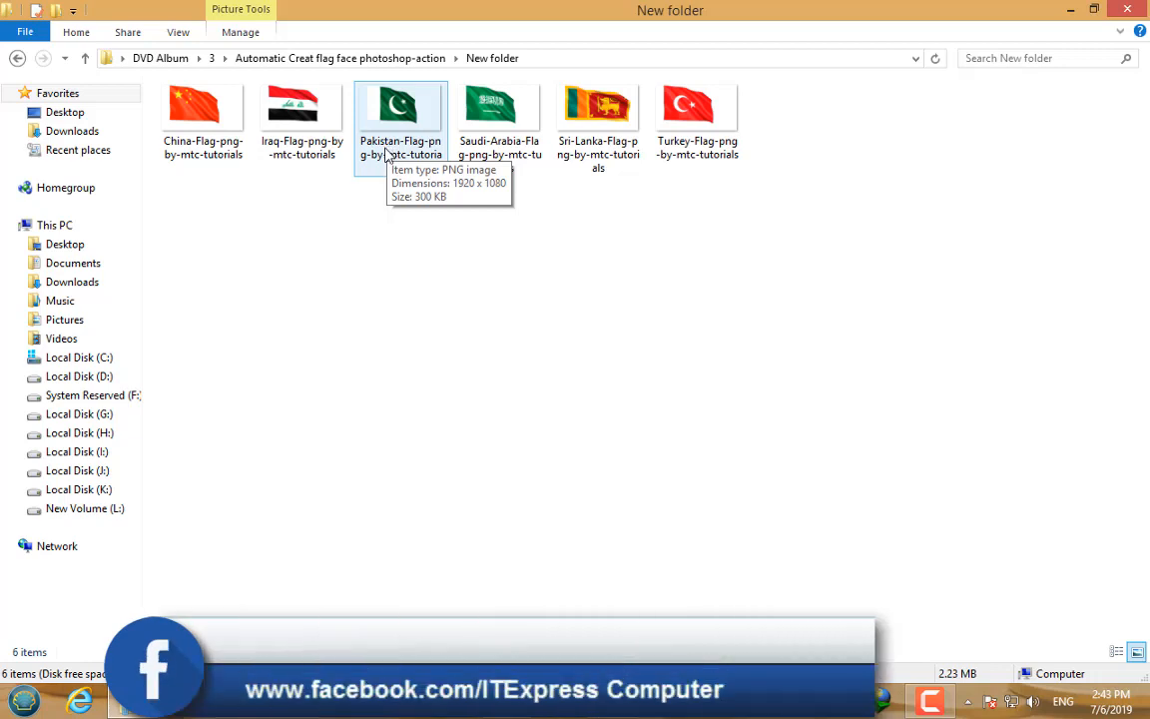
pyautogui.click(17, 58)
pyautogui.click(490, 313)
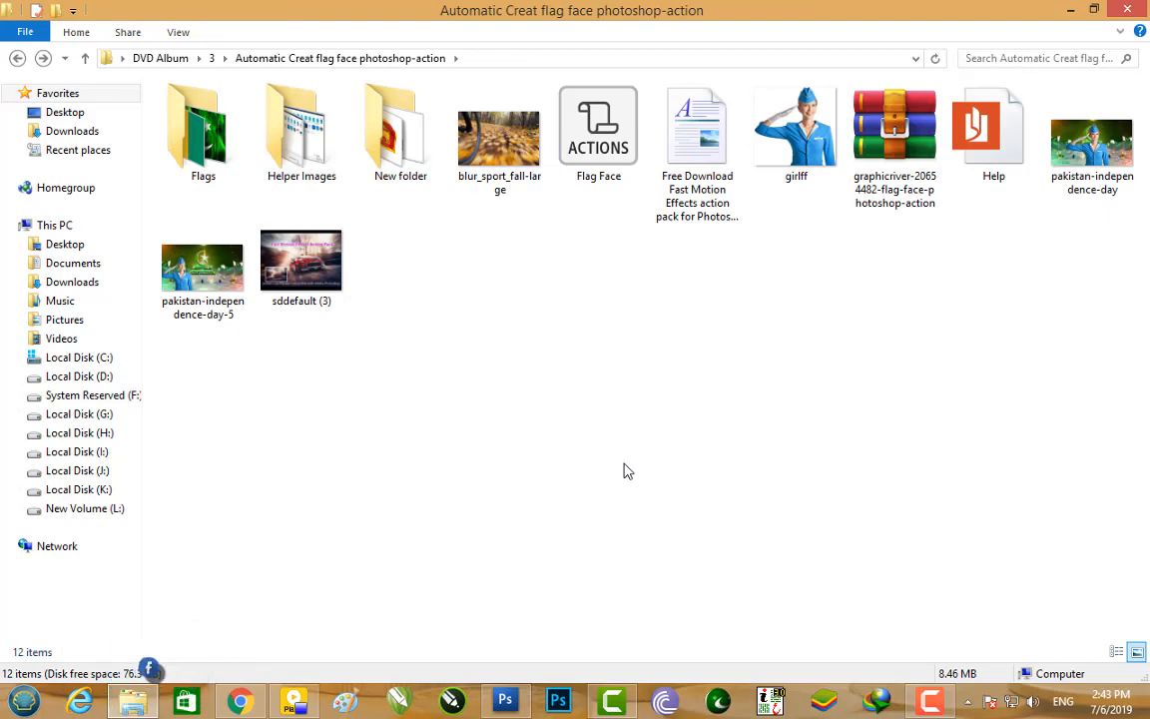
# Switch to Photoshop, show the Actions list and load the Flag Face actions file into it from the project folder.
pyautogui.click(505, 701)
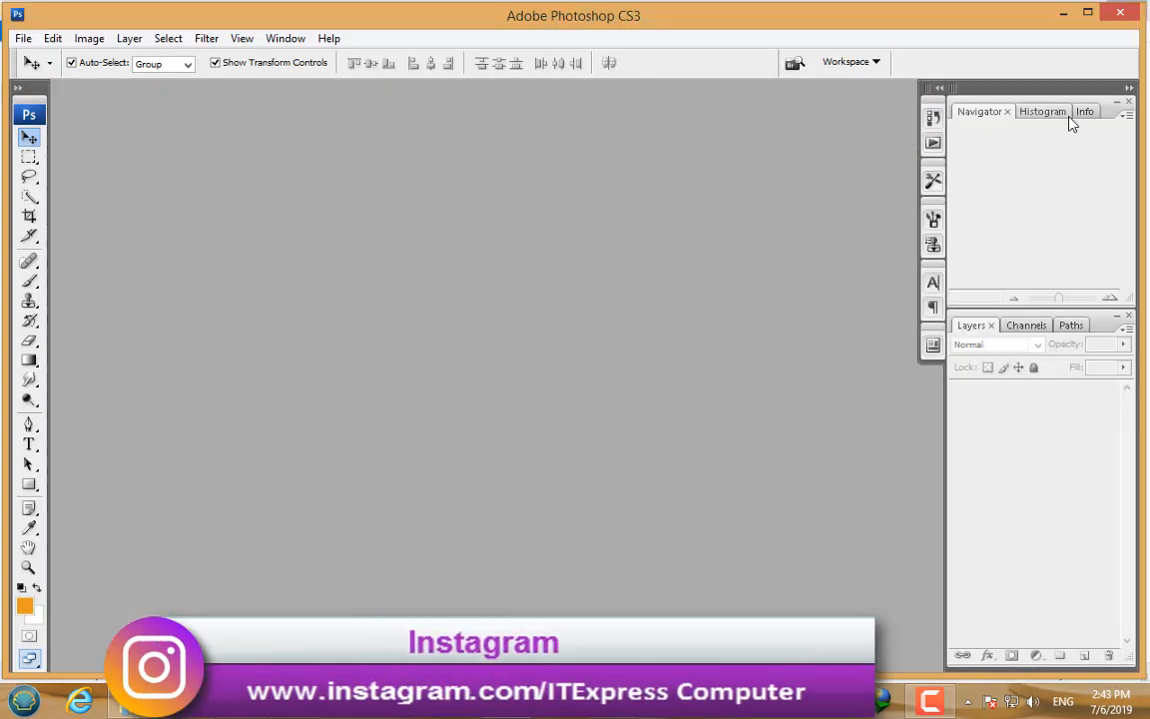
pyautogui.click(938, 90)
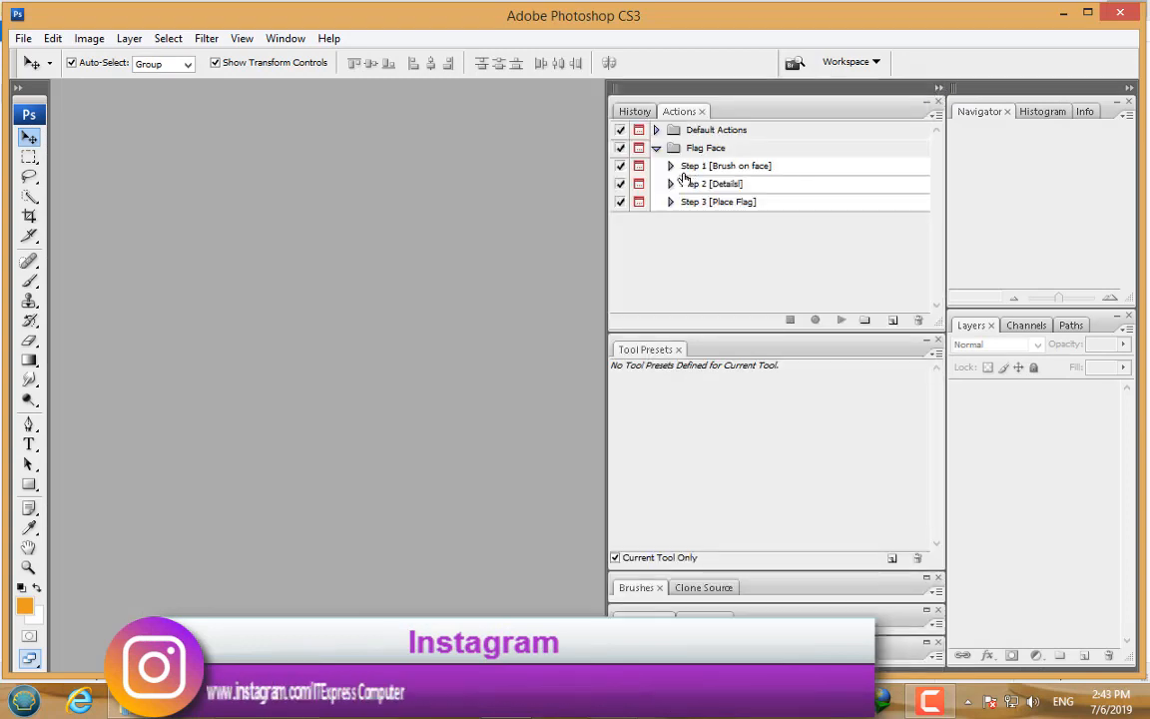
pyautogui.click(655, 148)
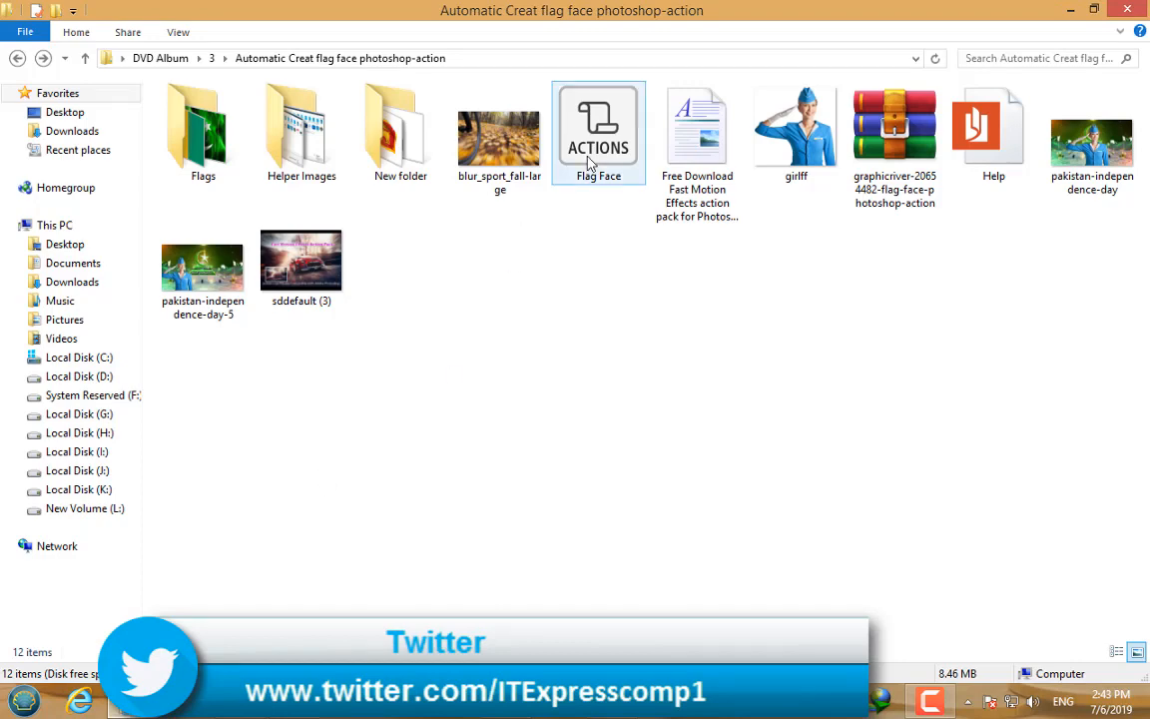
pyautogui.moveTo(589, 165); pyautogui.dragTo(778, 289)
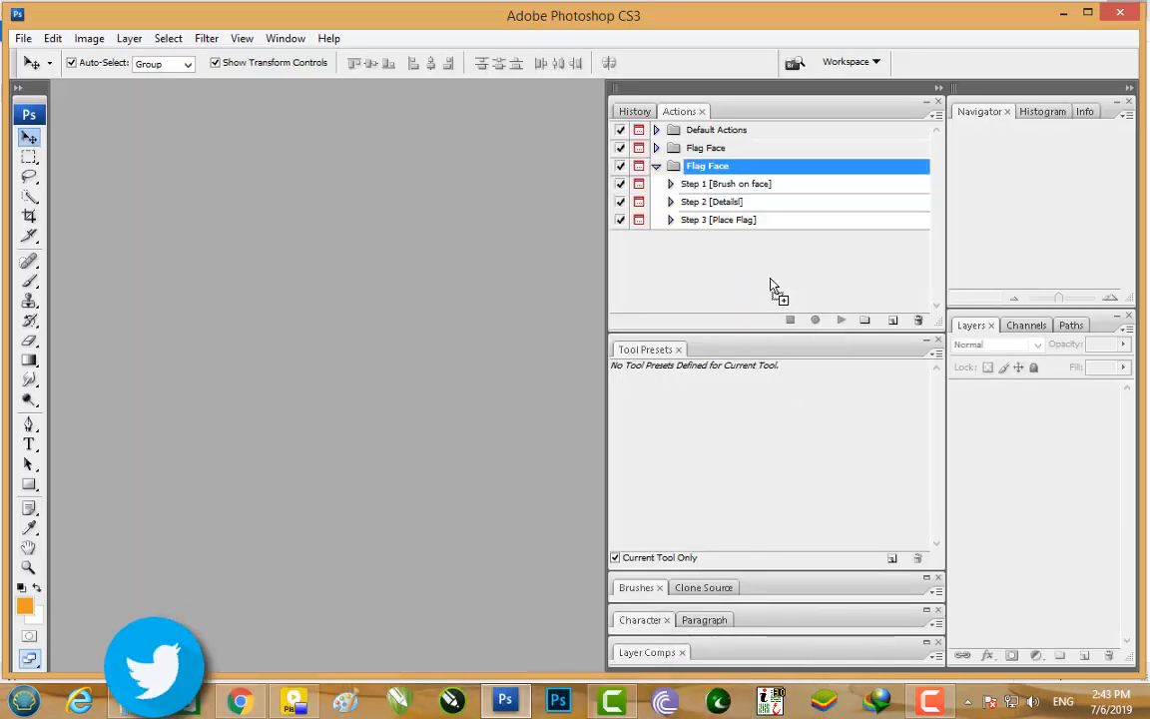
pyautogui.click(657, 167)
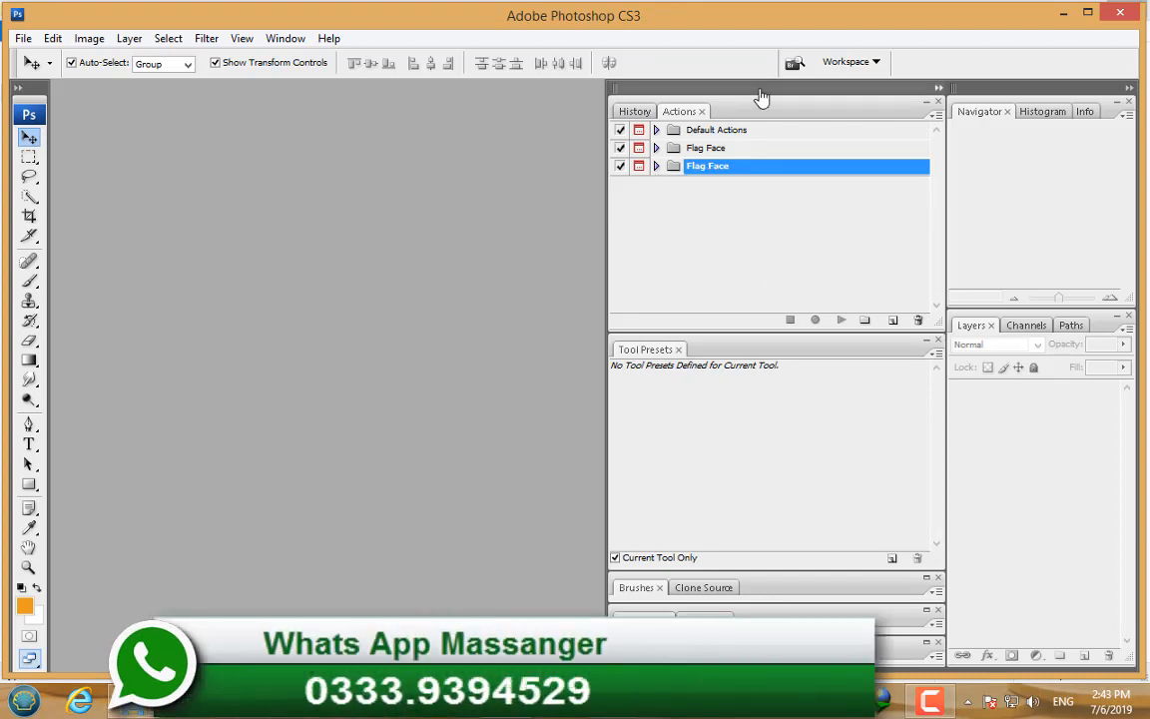
# Open pakistan-independence-day.jpg from the project folder in Photoshop and run the newly loaded Flag Face action Step 1 [Brush on face].
pyautogui.click(505, 700)
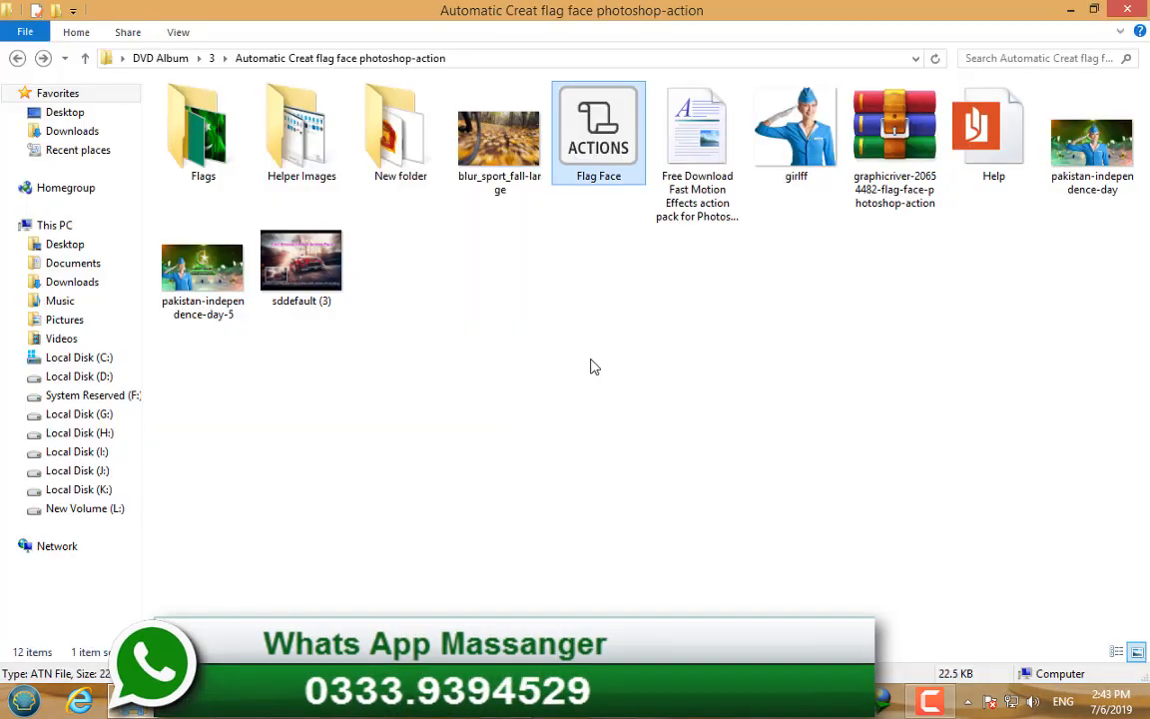
pyautogui.moveTo(1073, 143); pyautogui.dragTo(449, 391)
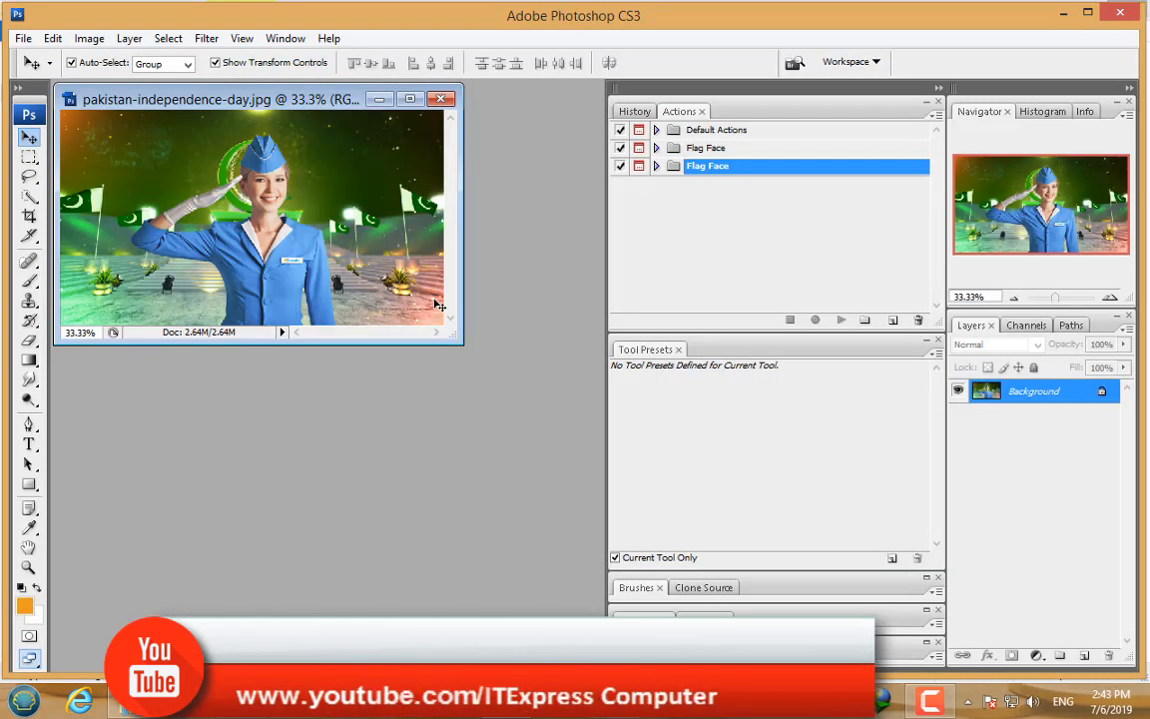
pyautogui.click(655, 165)
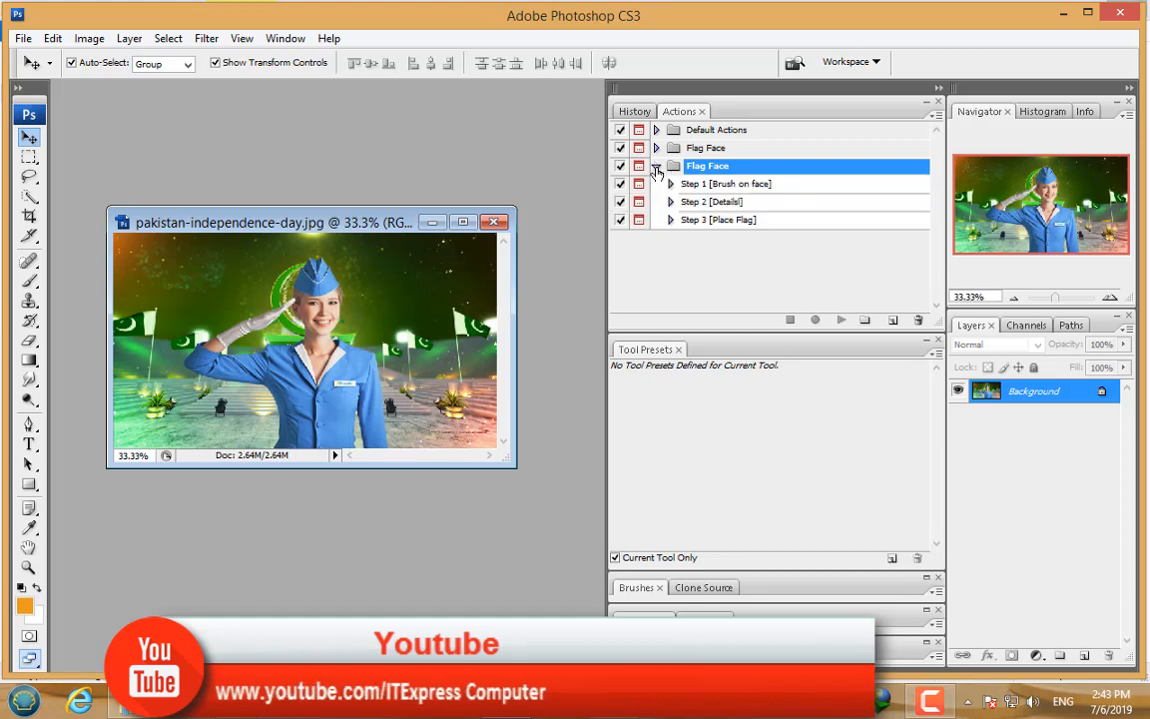
pyautogui.click(726, 186)
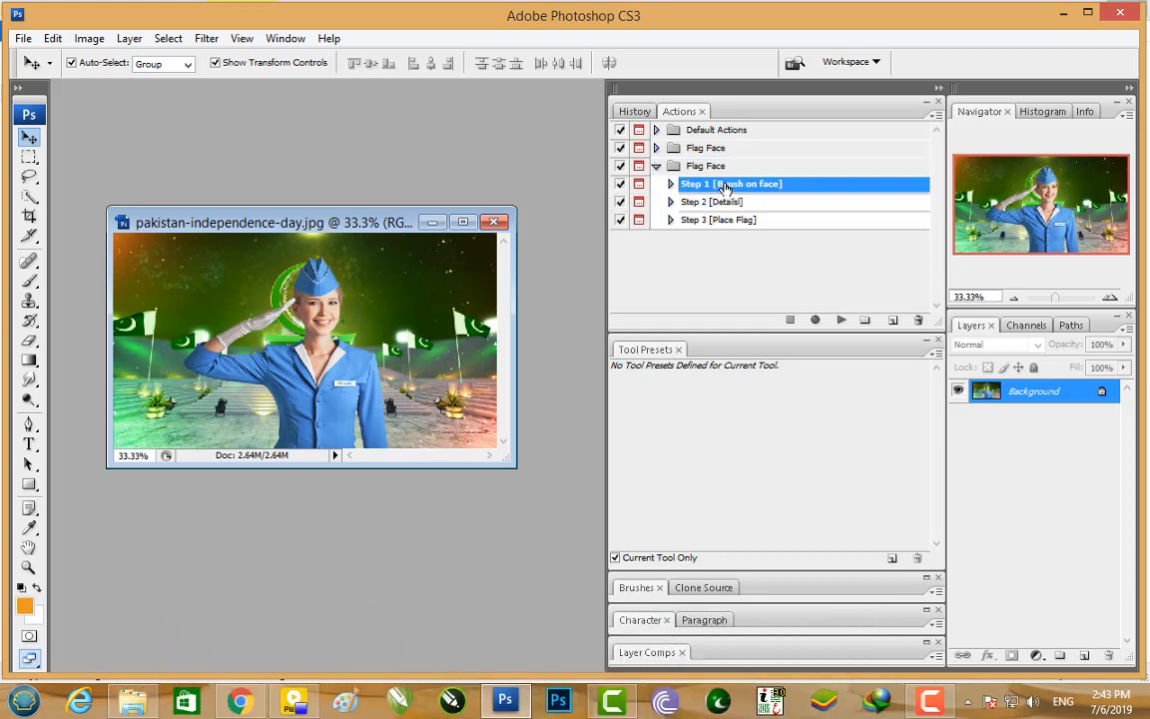
pyautogui.click(838, 320)
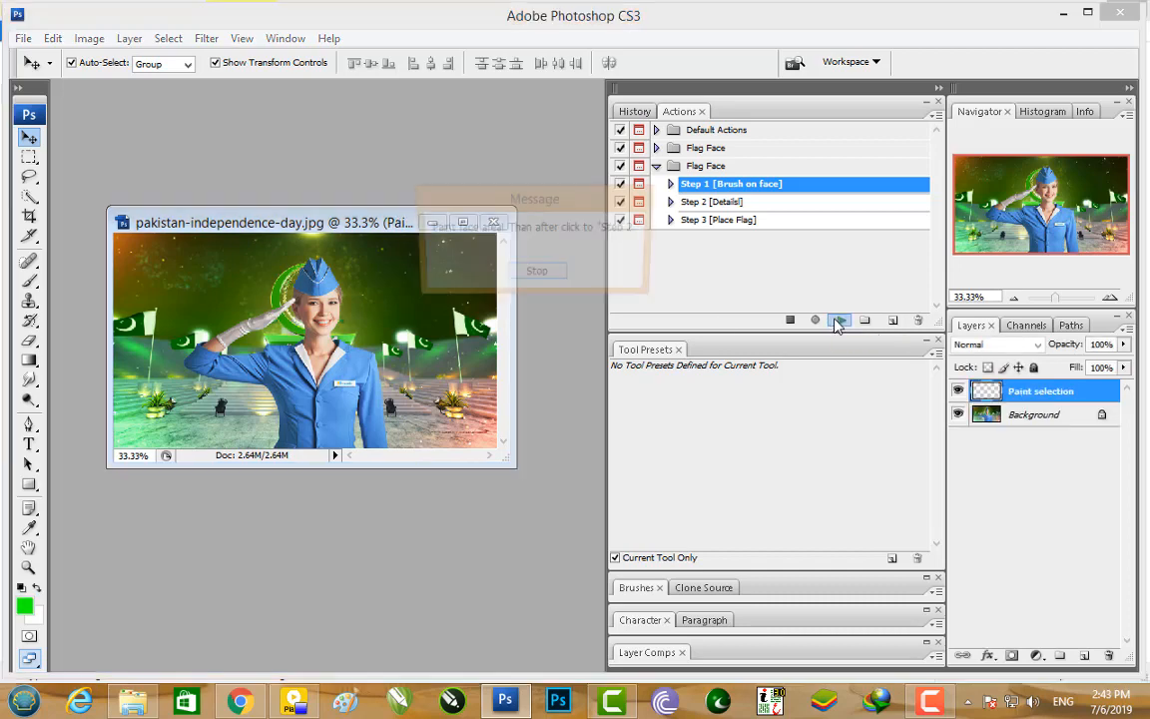
pyautogui.click(535, 273)
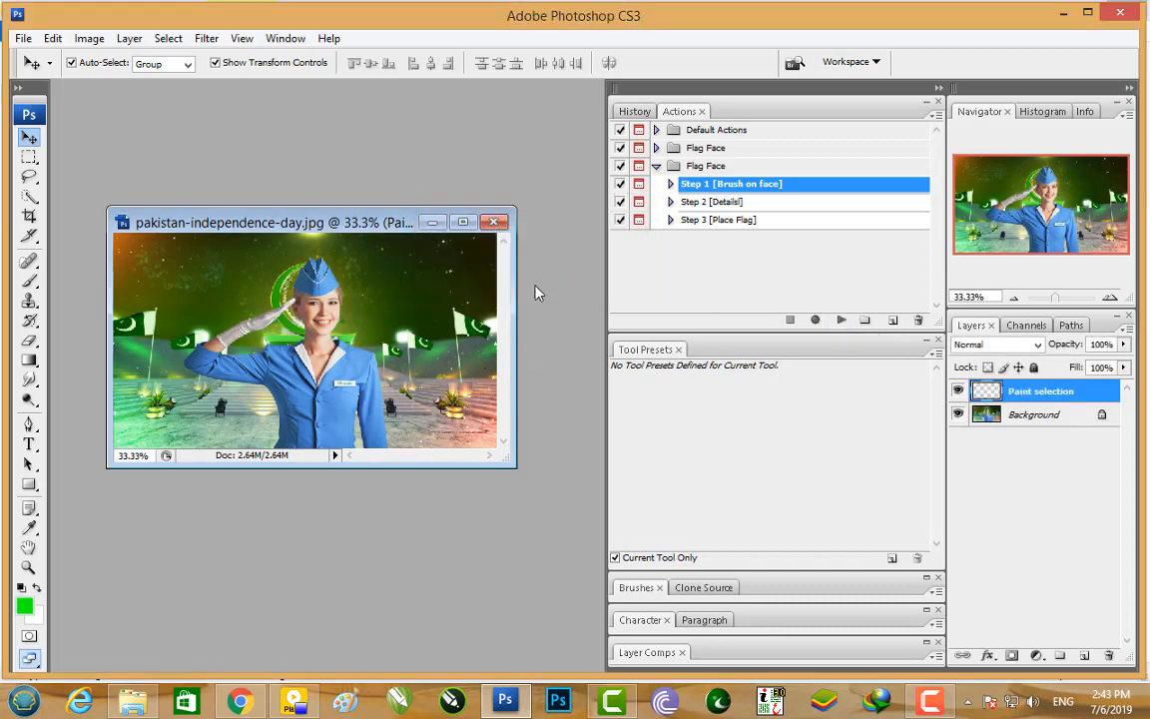
# Paint a green outline with a 10 px brush along the woman's forehead below the cap and around the upper ear.
pyautogui.click(29, 280)
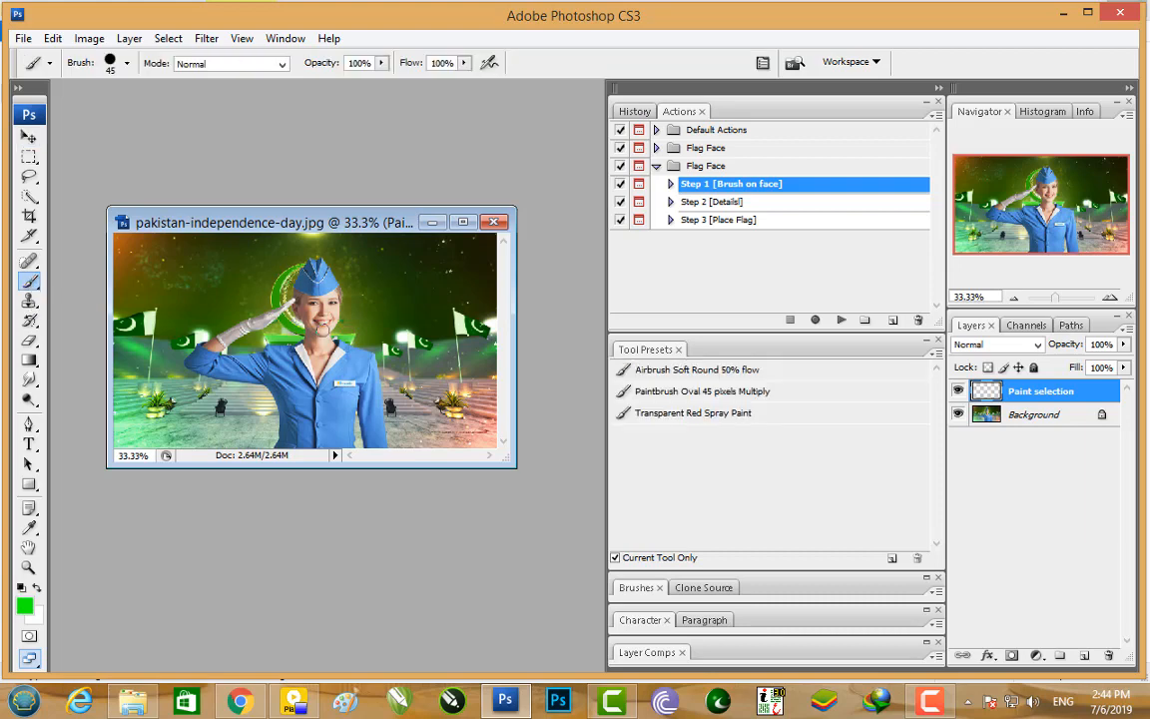
pyautogui.hotkey('ctrl', '+')
pyautogui.hotkey('ctrl', '+')
pyautogui.doubleClick(420, 197)
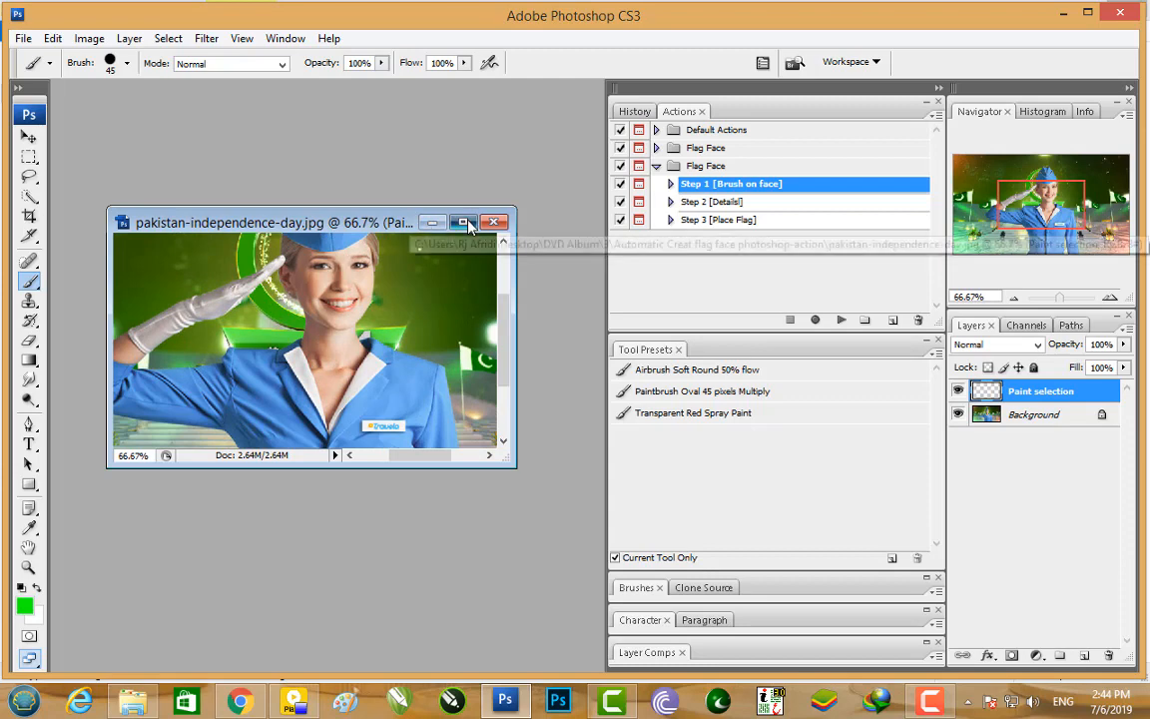
pyautogui.hotkey('ctrl', '+')
pyautogui.hotkey('ctrl', '+')
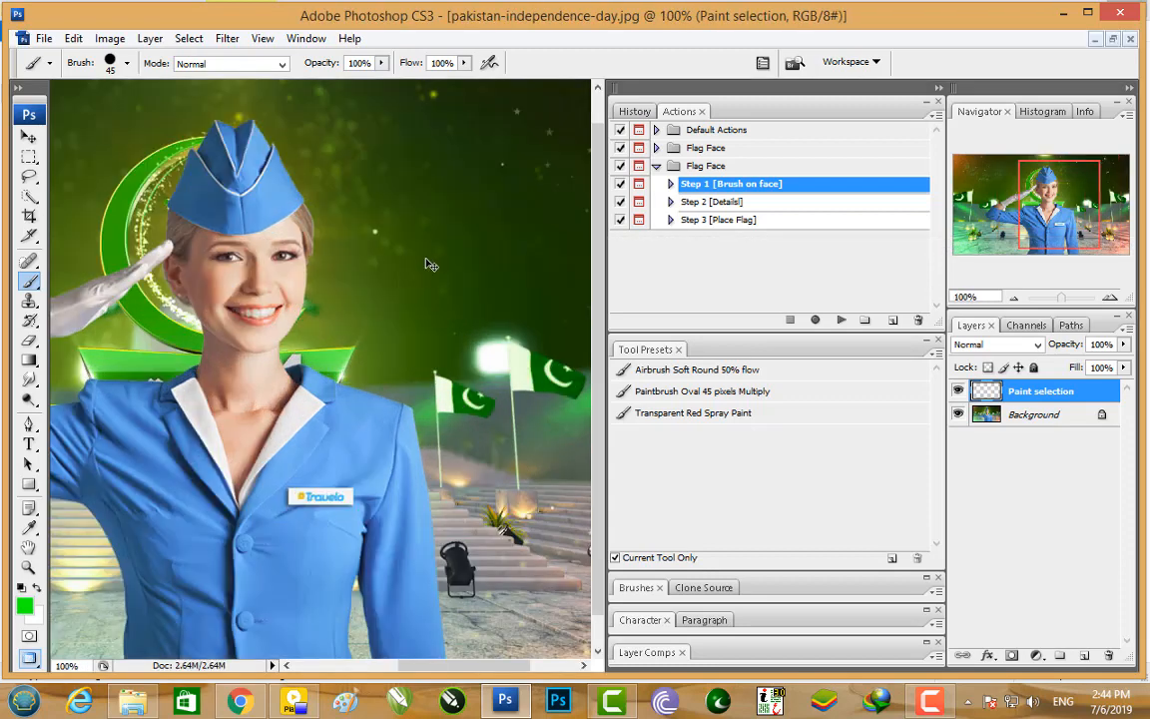
pyautogui.moveTo(300, 272); pyautogui.dragTo(505, 417)
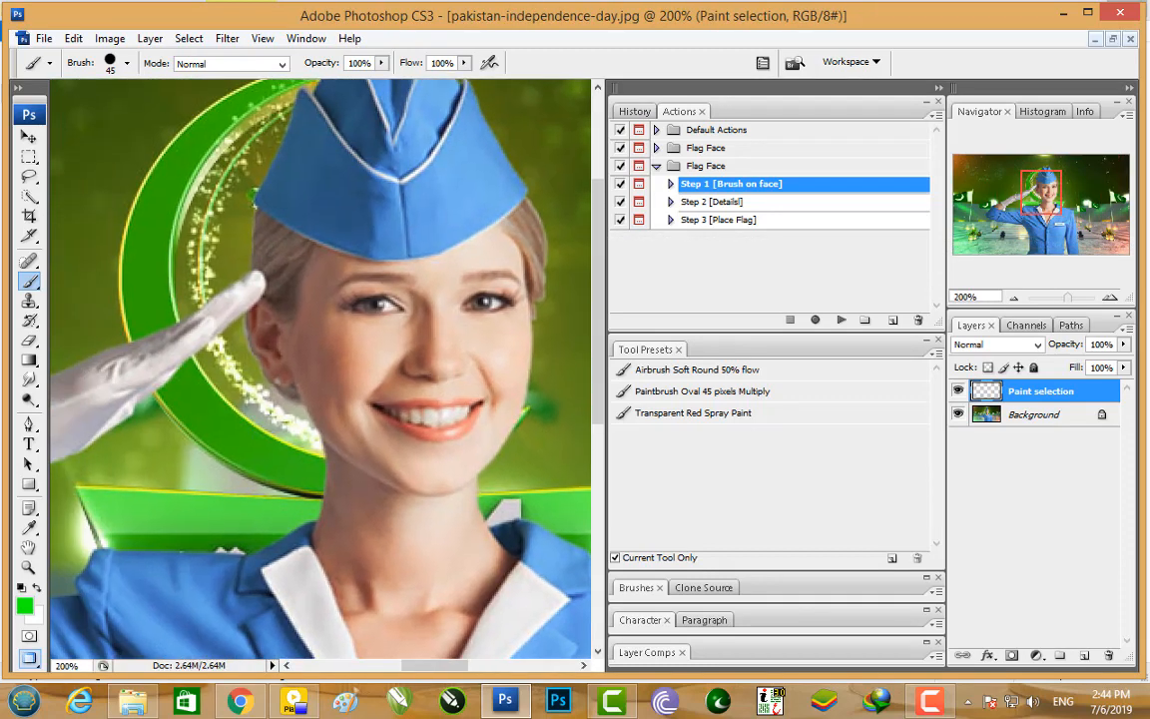
pyautogui.press('[')
pyautogui.press('[')
pyautogui.press('[')
pyautogui.press('[')
pyautogui.click(498, 238)
pyautogui.moveTo(498, 238)
pyautogui.mouseDown()
pyautogui.moveTo(397, 268)
pyautogui.moveTo(318, 257)
pyautogui.moveTo(295, 309)
pyautogui.moveTo(262, 311)
pyautogui.mouseUp()
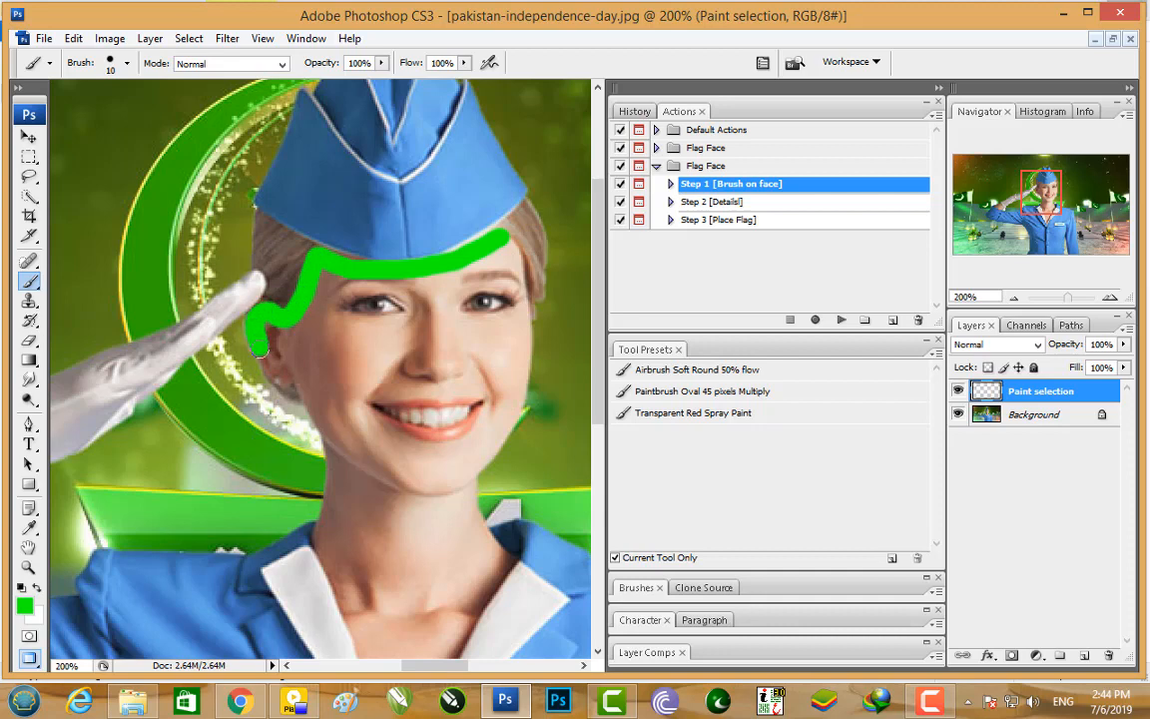
# Continue the green outline around the lower ear, jaw, chin and opposite cheek until it encloses the whole face.
pyautogui.moveTo(280, 378); pyautogui.dragTo(288, 381)
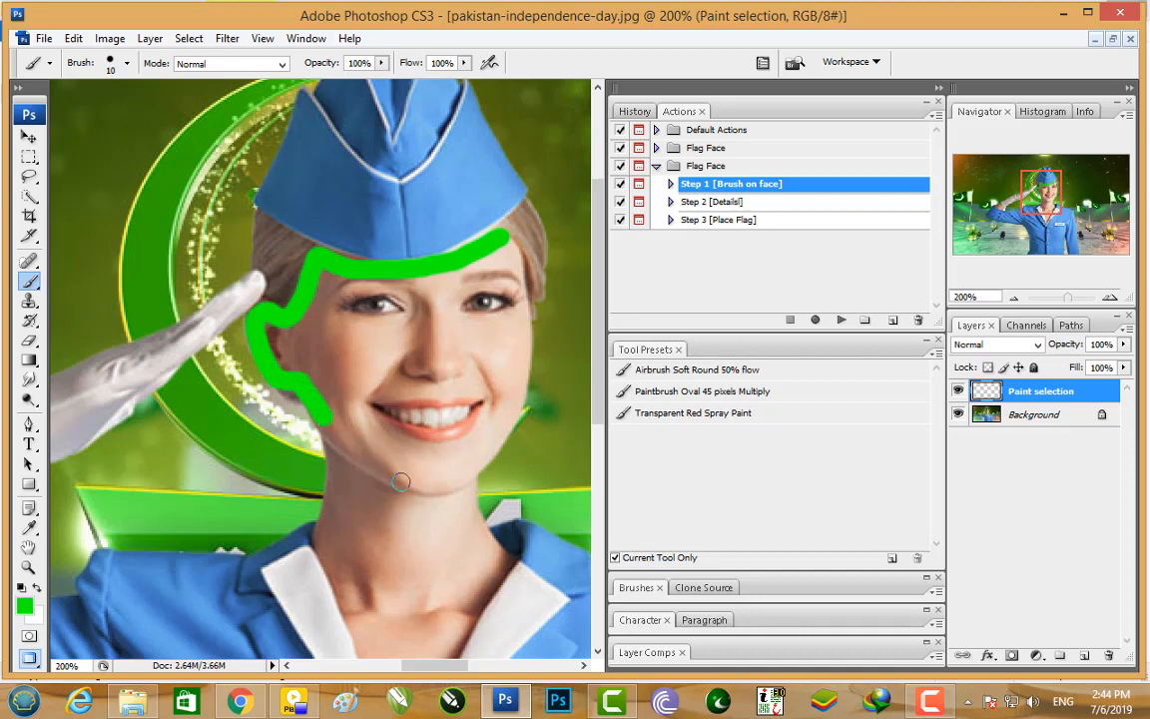
pyautogui.moveTo(401, 483); pyautogui.dragTo(339, 434)
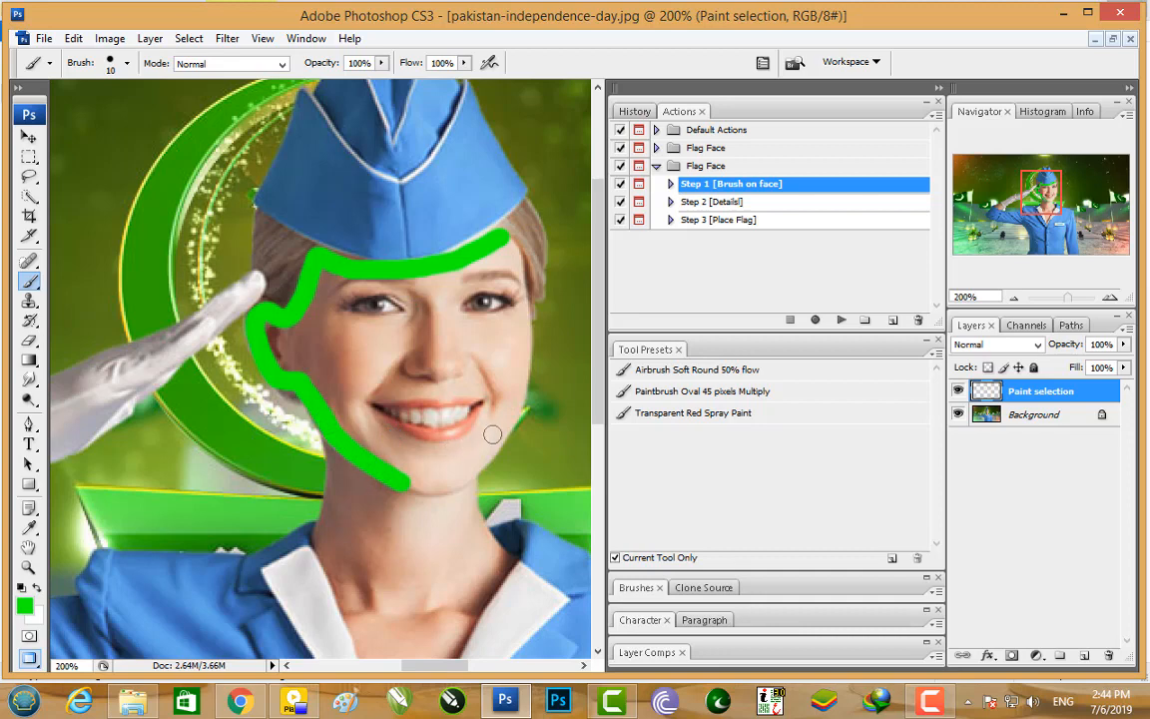
pyautogui.moveTo(500, 432); pyautogui.dragTo(486, 447)
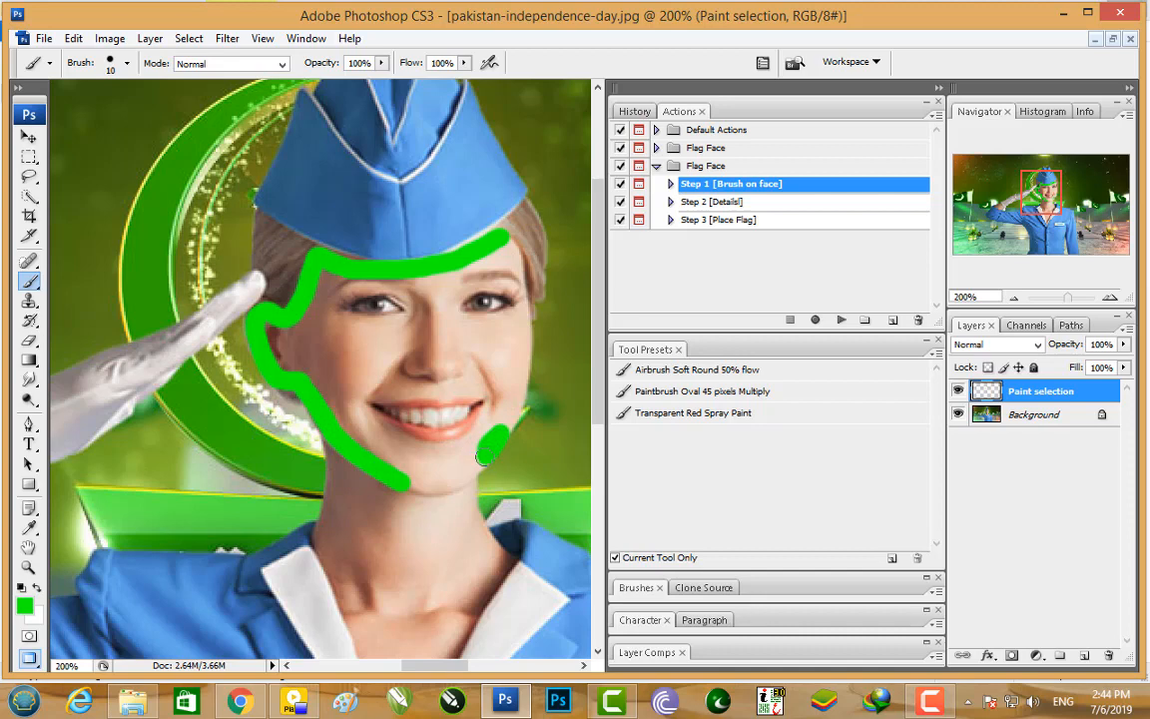
pyautogui.moveTo(466, 471); pyautogui.dragTo(423, 486)
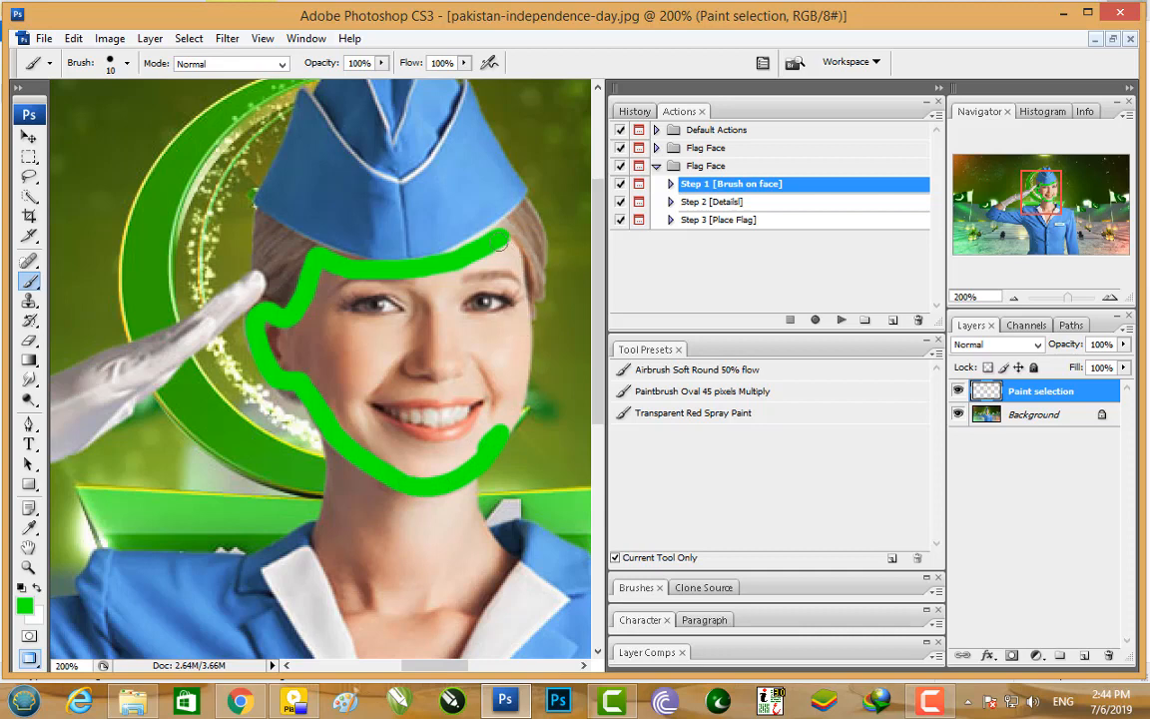
pyautogui.moveTo(505, 243)
pyautogui.mouseDown()
pyautogui.moveTo(526, 283)
pyautogui.moveTo(524, 350)
pyautogui.mouseUp()
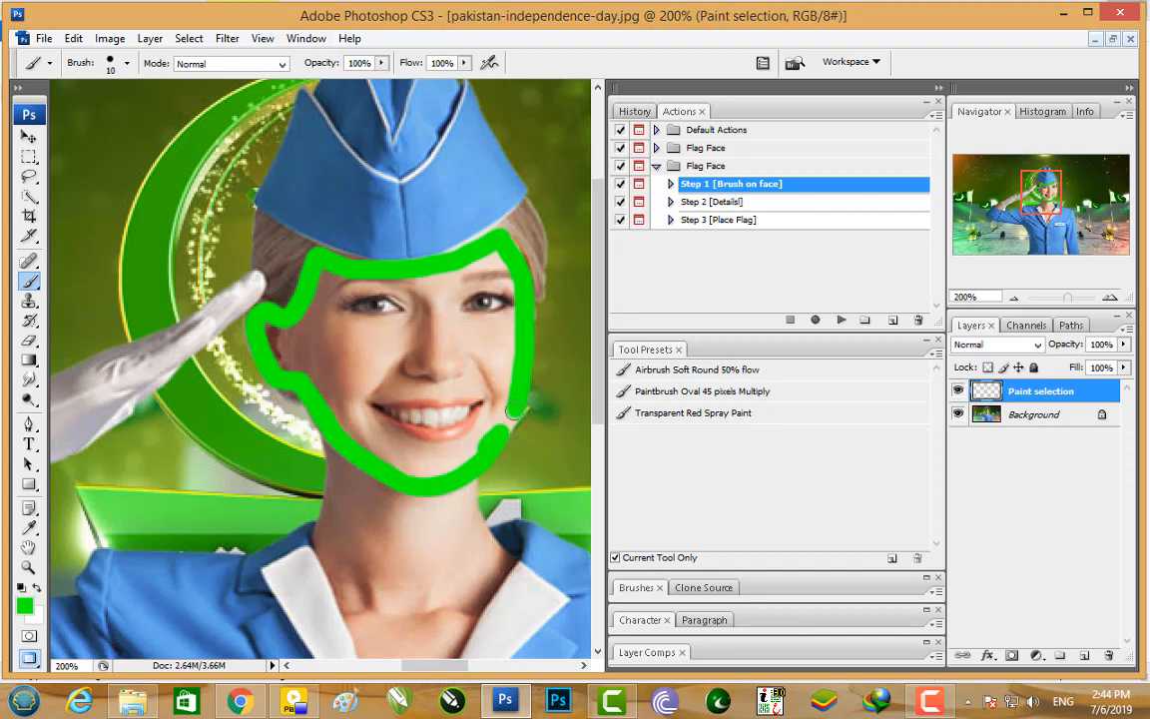
pyautogui.moveTo(513, 410); pyautogui.dragTo(502, 425)
# Fill the inside of the face outline with solid green, using a 40 px brush and a smaller one for the gaps.
pyautogui.press(']')
pyautogui.press(']')
pyautogui.press(']')
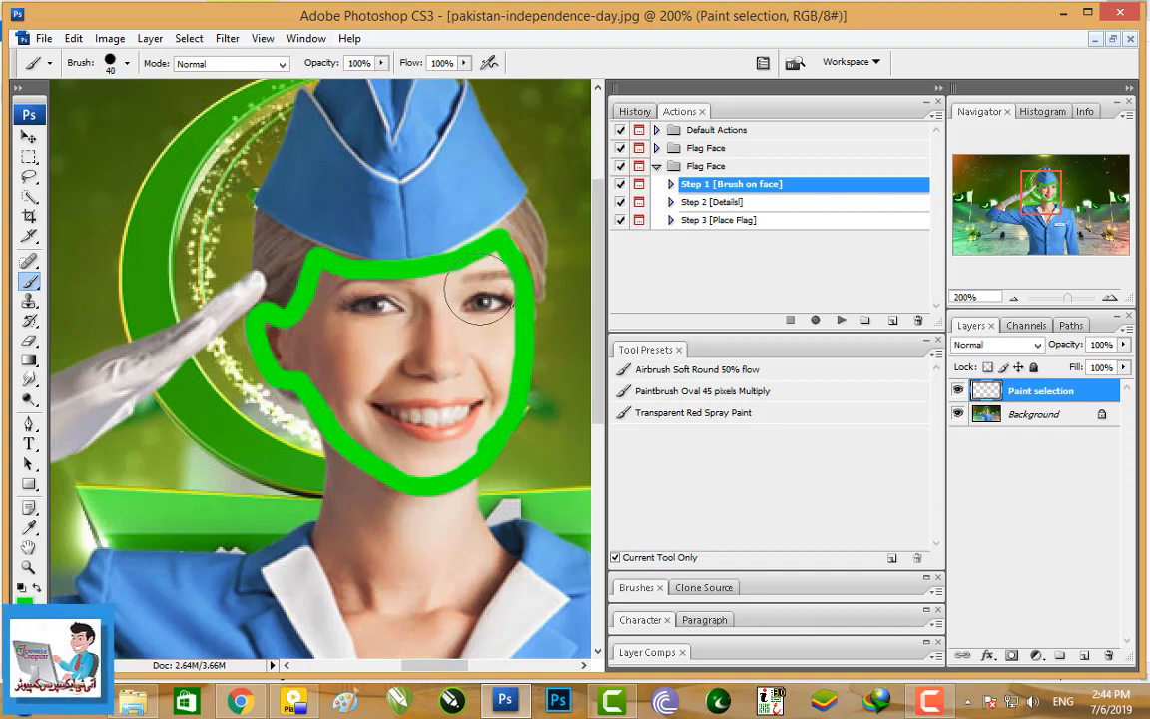
pyautogui.moveTo(480, 296)
pyautogui.mouseDown()
pyautogui.moveTo(319, 284)
pyautogui.moveTo(300, 309)
pyautogui.moveTo(325, 337)
pyautogui.moveTo(302, 333)
pyautogui.mouseUp()
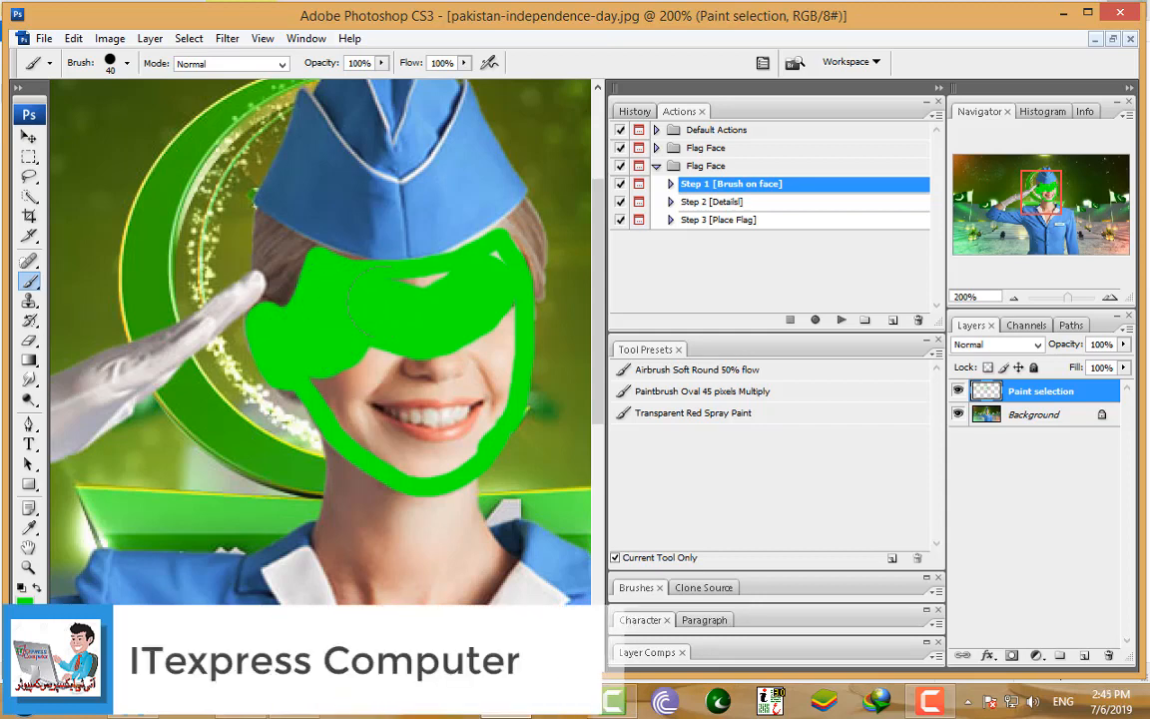
pyautogui.moveTo(379, 289)
pyautogui.mouseDown()
pyautogui.moveTo(421, 305)
pyautogui.moveTo(487, 272)
pyautogui.moveTo(492, 320)
pyautogui.moveTo(475, 387)
pyautogui.moveTo(429, 399)
pyautogui.moveTo(414, 424)
pyautogui.moveTo(437, 439)
pyautogui.mouseUp()
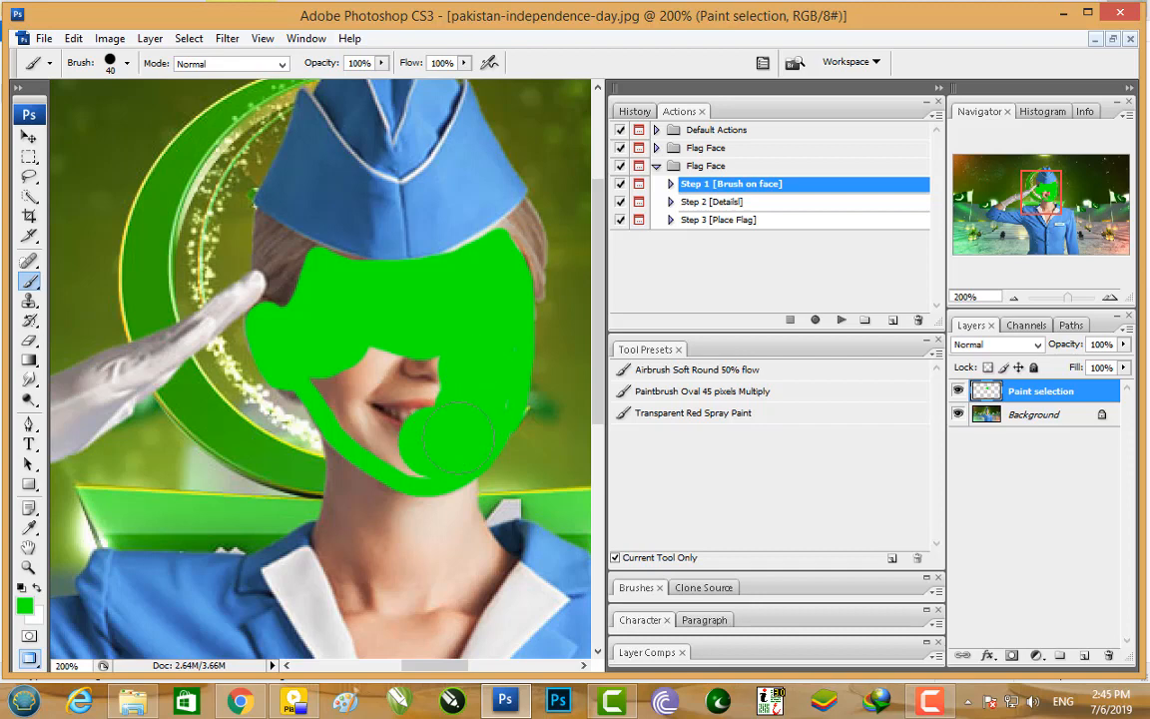
pyautogui.press('[')
pyautogui.moveTo(427, 367)
pyautogui.mouseDown()
pyautogui.moveTo(344, 356)
pyautogui.moveTo(370, 362)
pyautogui.moveTo(322, 387)
pyautogui.moveTo(356, 437)
pyautogui.moveTo(419, 471)
pyautogui.moveTo(405, 434)
pyautogui.moveTo(444, 364)
pyautogui.moveTo(432, 409)
pyautogui.moveTo(382, 410)
pyautogui.moveTo(363, 387)
pyautogui.mouseUp()
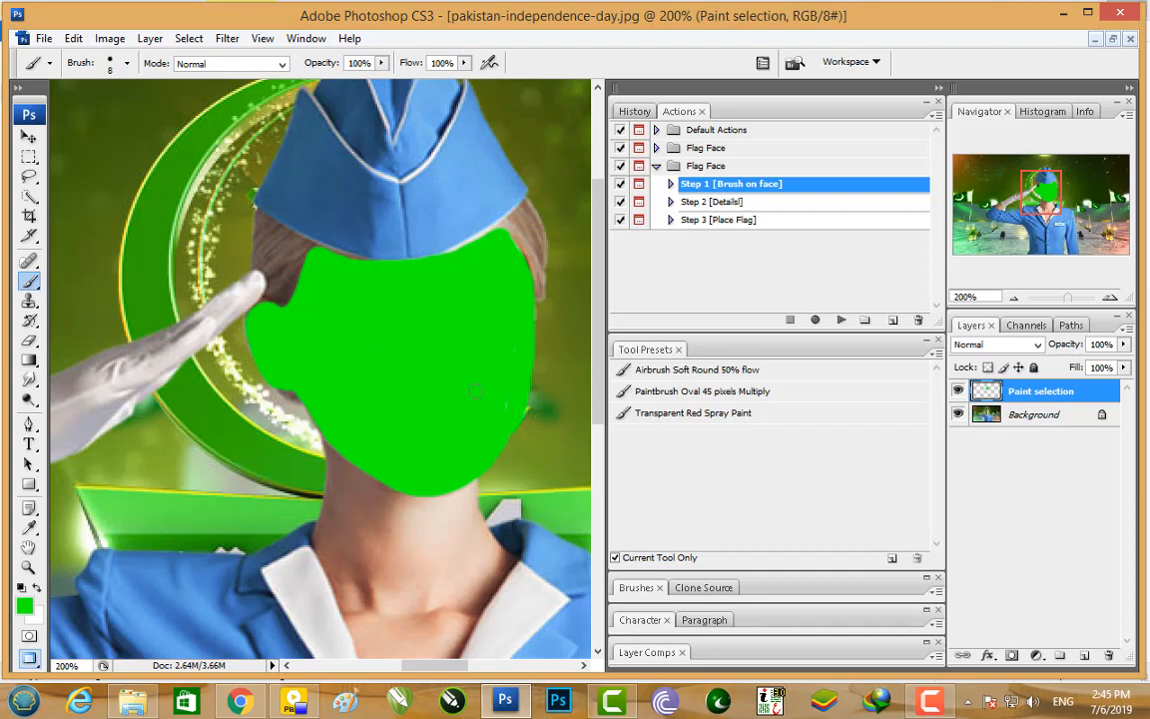
# Run the Flag Face action Step 2 [Details] and dismiss its message to start on the Remain detail layer.
pyautogui.click(715, 204)
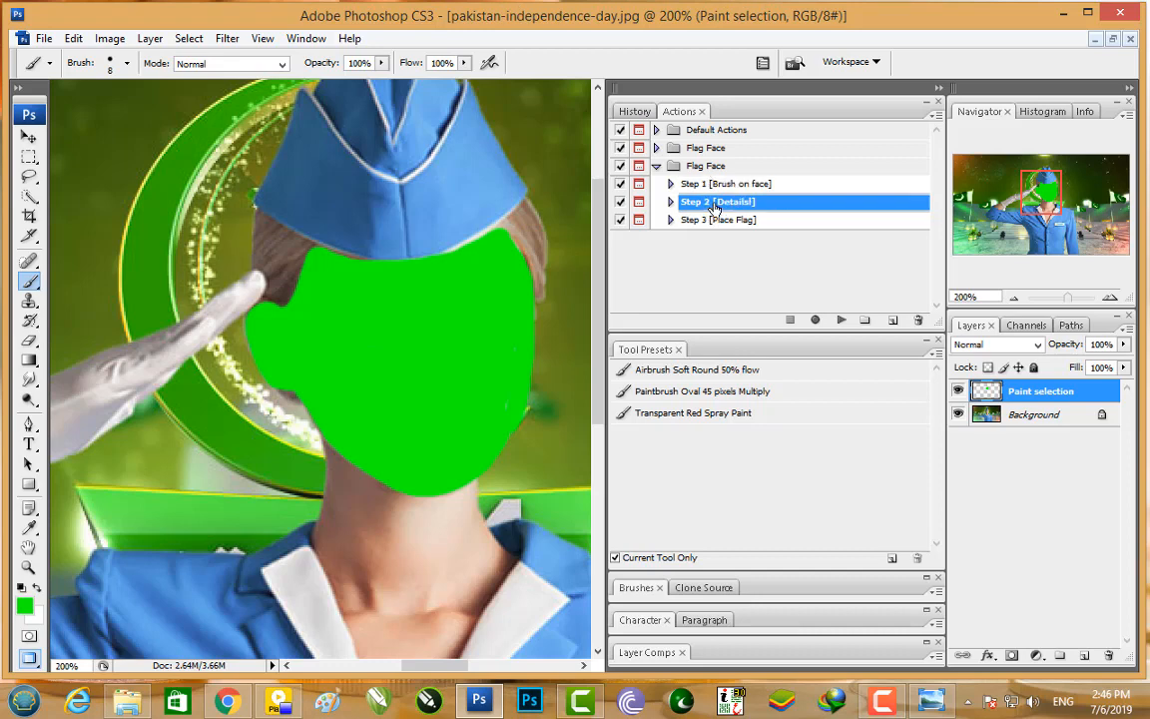
pyautogui.click(839, 321)
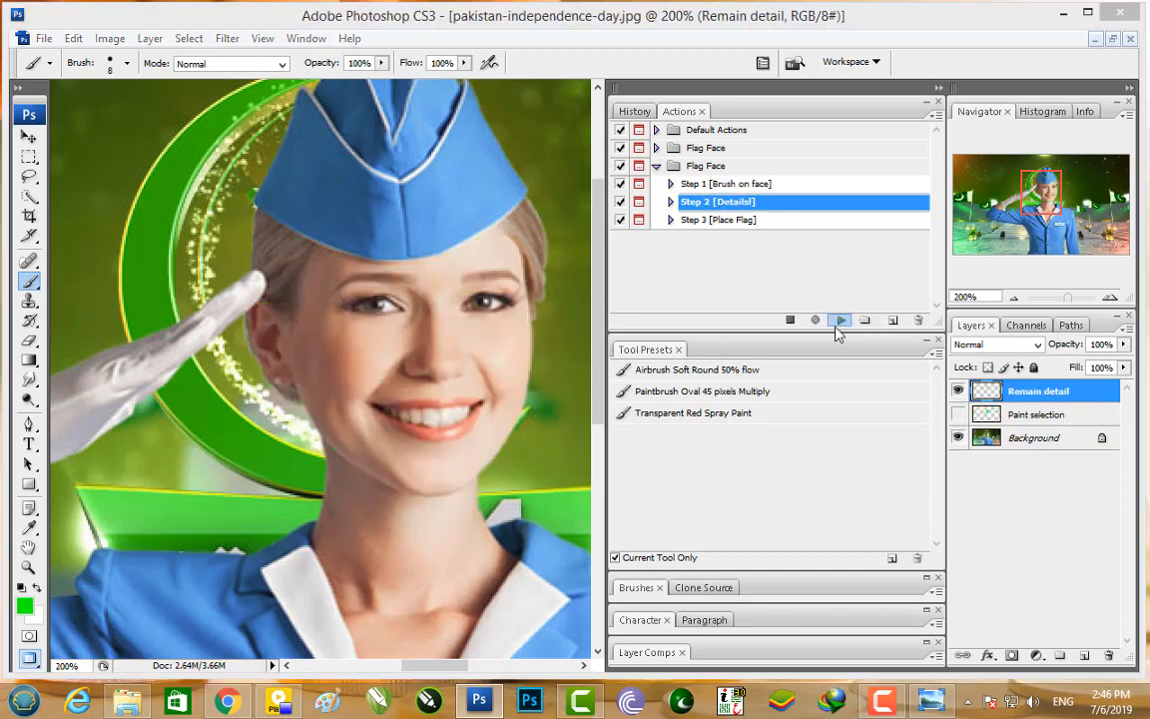
pyautogui.click(544, 272)
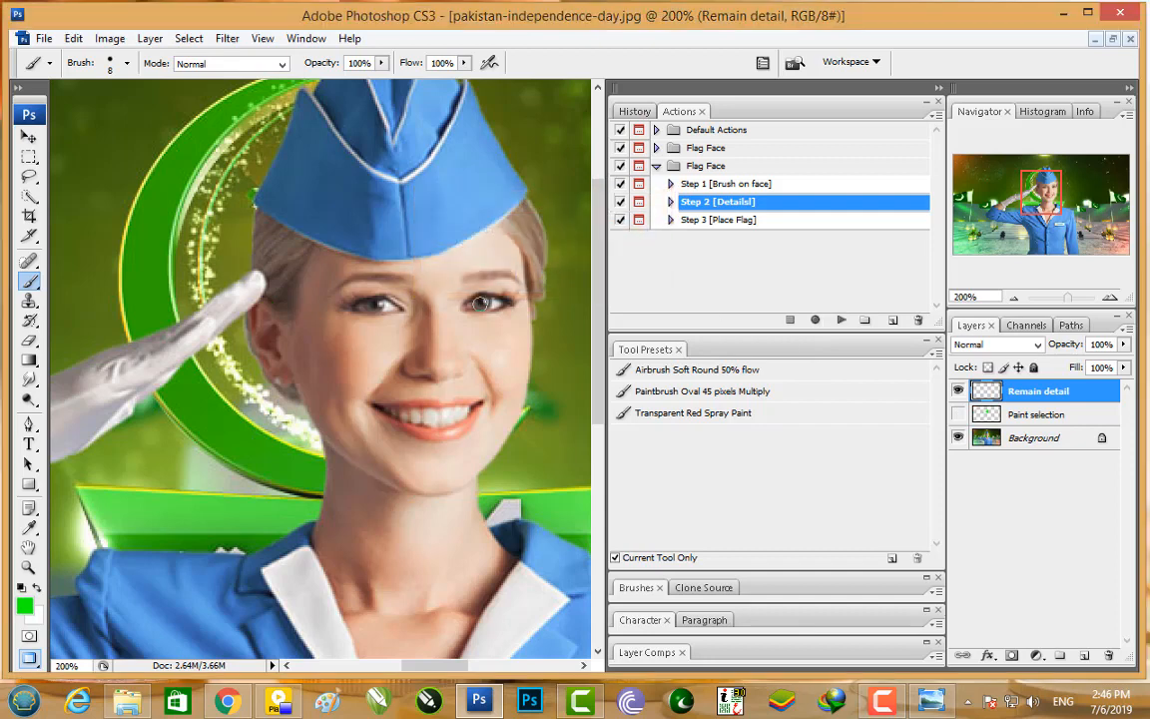
pyautogui.hotkey('ctrl', '+')
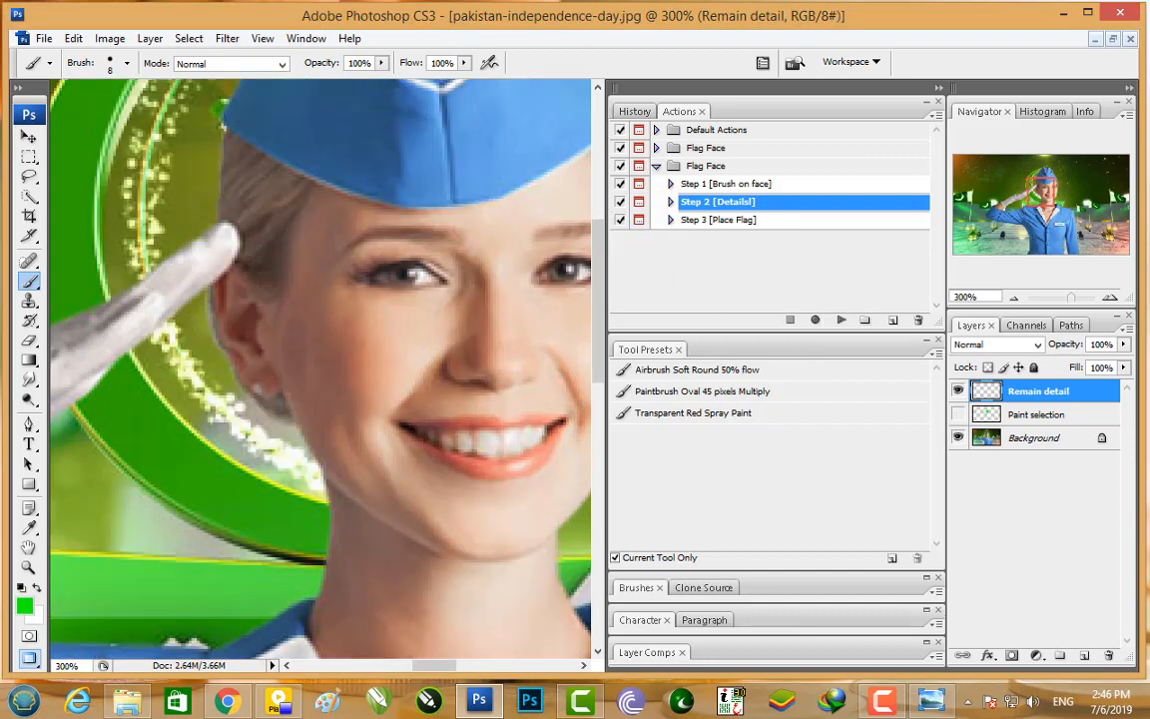
# Paint solid green over the eye farther from the saluting hand on the Remain detail layer, using a 6 px brush.
pyautogui.moveTo(508, 244); pyautogui.dragTo(417, 319)
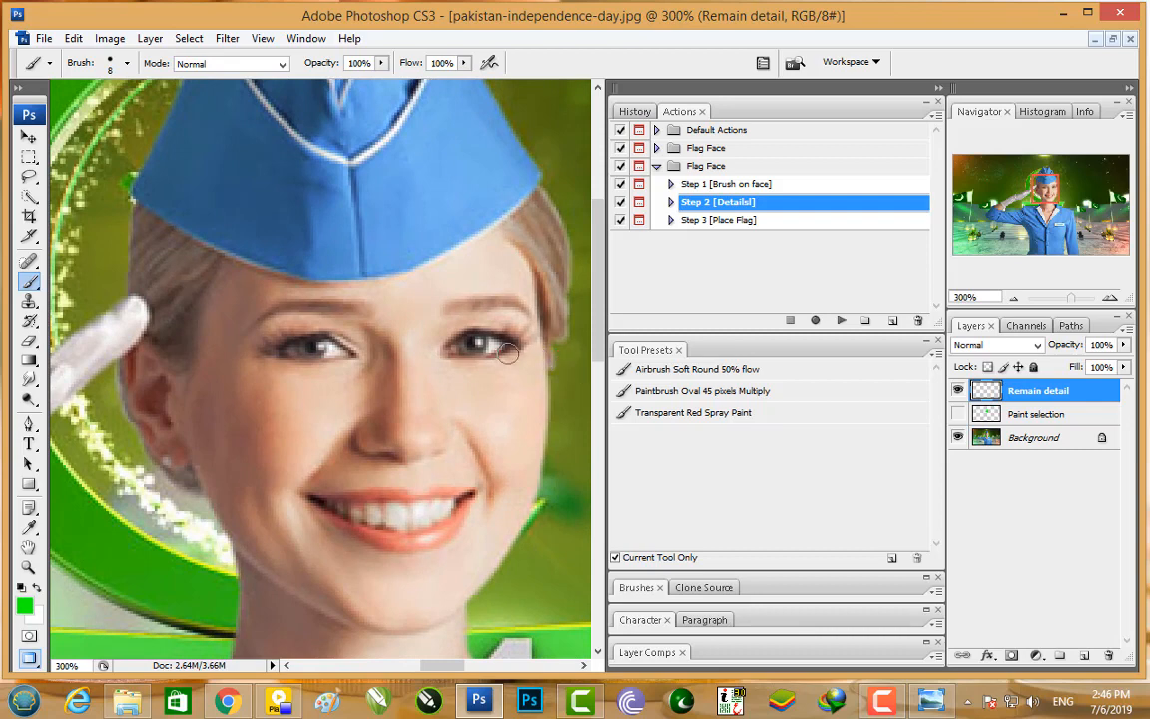
pyautogui.press('[')
pyautogui.press('[')
pyautogui.moveTo(514, 345)
pyautogui.mouseDown()
pyautogui.moveTo(450, 344)
pyautogui.moveTo(478, 349)
pyautogui.mouseUp()
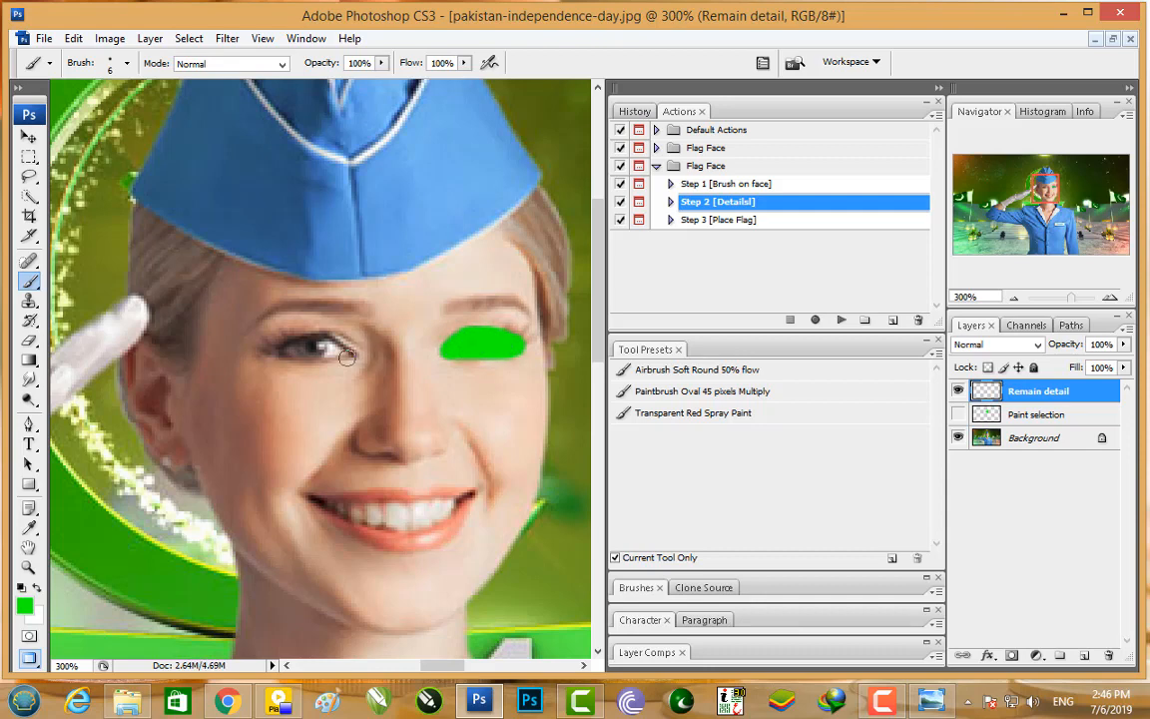
# Cover the other eye with solid green using a 4 px brush, and fill the lips and teeth using a 7 px brush.
pyautogui.press('[')
pyautogui.press('[')
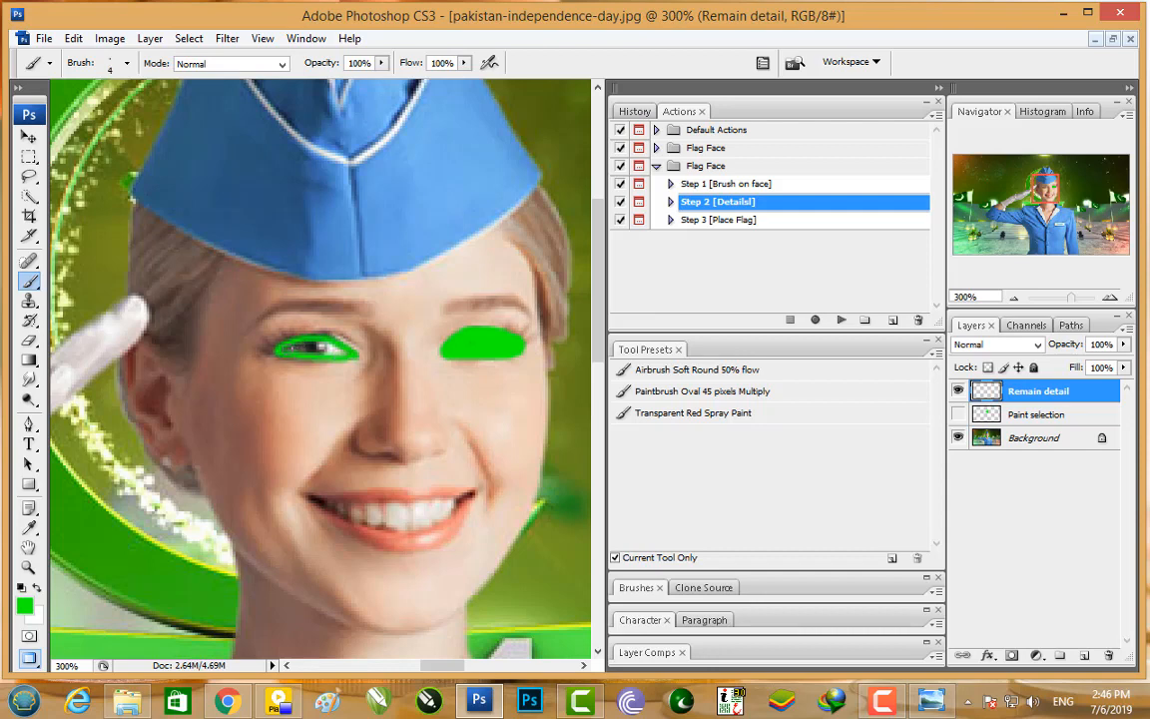
pyautogui.moveTo(289, 349); pyautogui.dragTo(347, 352)
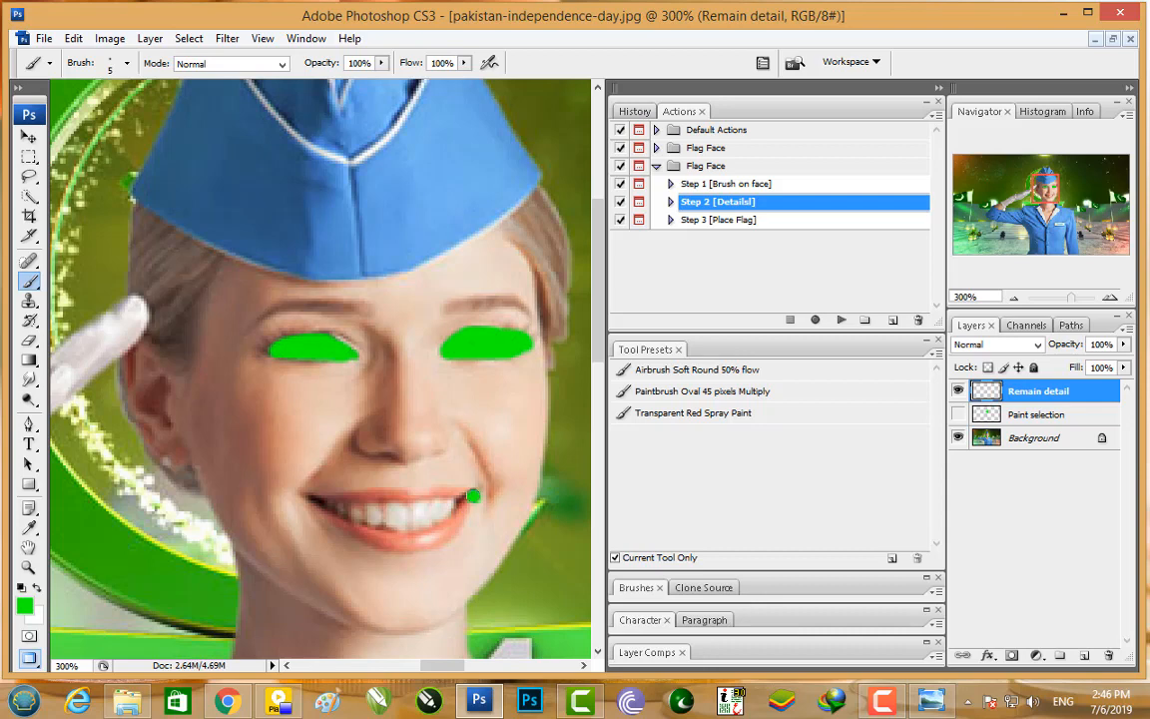
pyautogui.moveTo(474, 496)
pyautogui.mouseDown()
pyautogui.moveTo(435, 537)
pyautogui.moveTo(365, 545)
pyautogui.moveTo(339, 536)
pyautogui.moveTo(309, 500)
pyautogui.moveTo(460, 494)
pyautogui.mouseUp()
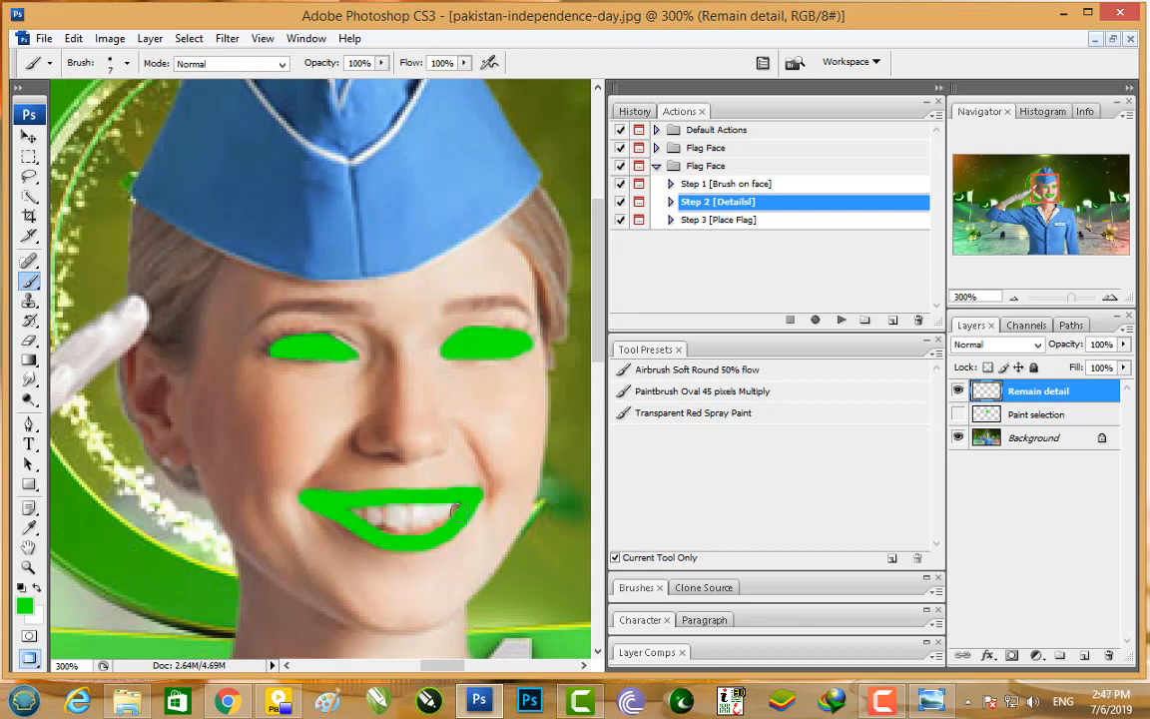
pyautogui.moveTo(454, 509)
pyautogui.mouseDown()
pyautogui.moveTo(355, 512)
pyautogui.moveTo(417, 529)
pyautogui.mouseUp()
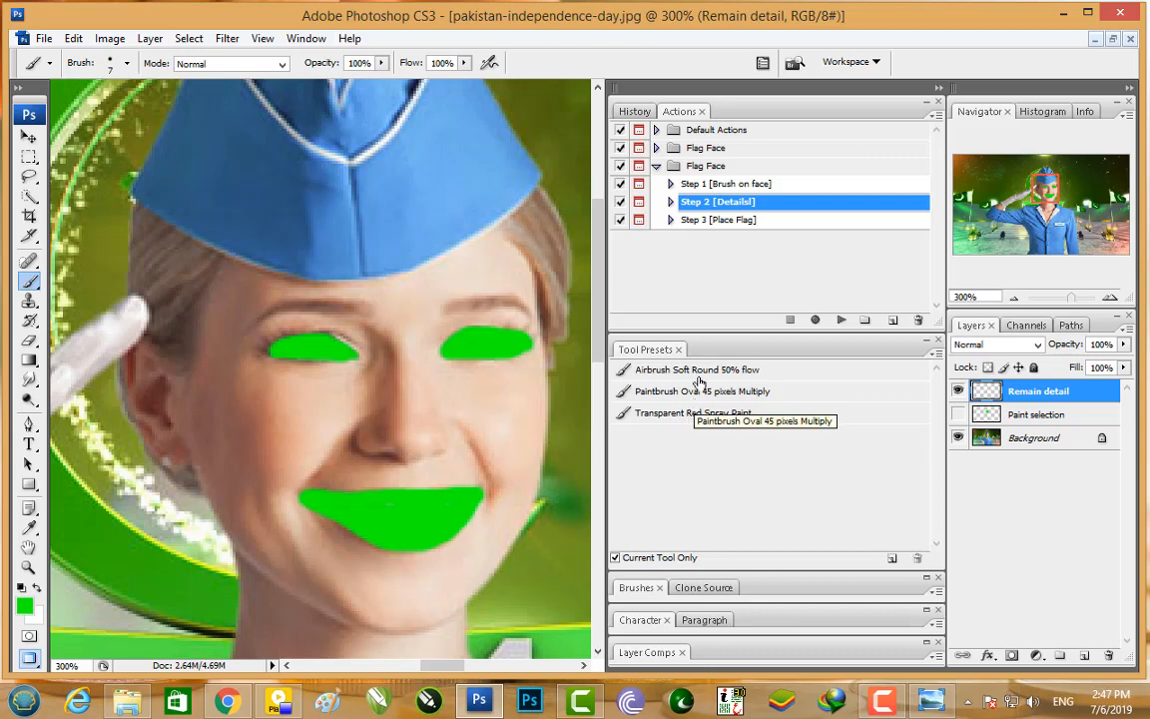
# Run the Flag Face action Step 3 [Place Flag] and place the Pakistan flag image from New folder.
pyautogui.click(712, 221)
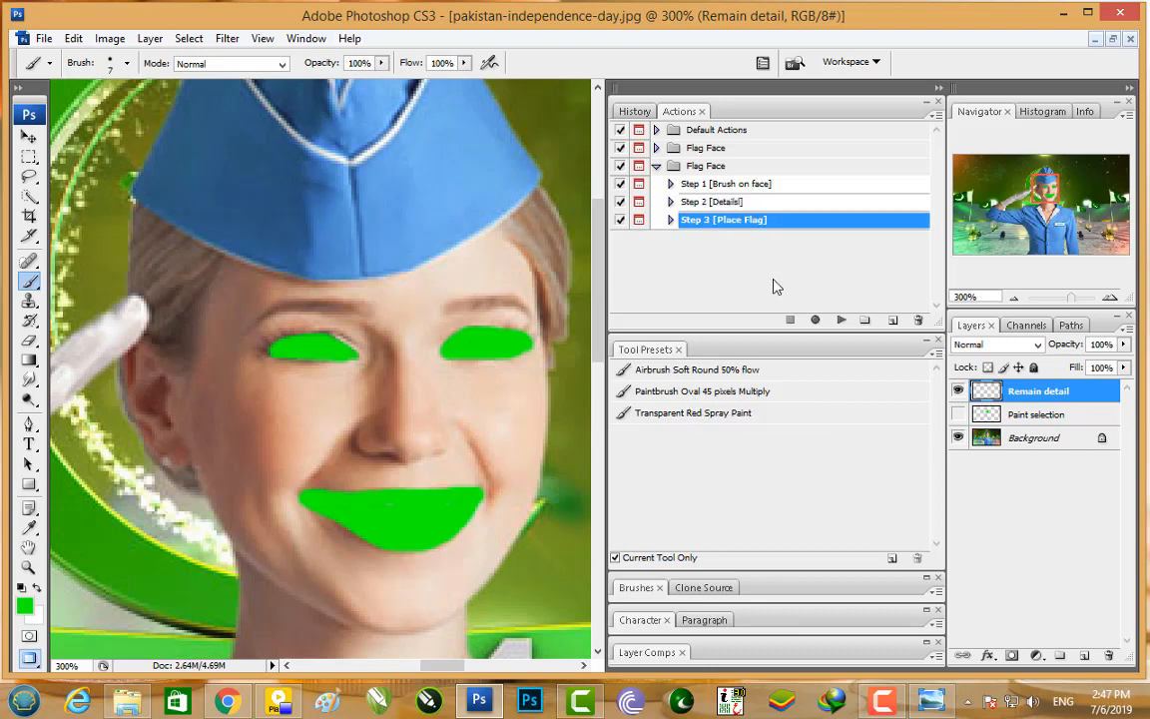
pyautogui.click(841, 322)
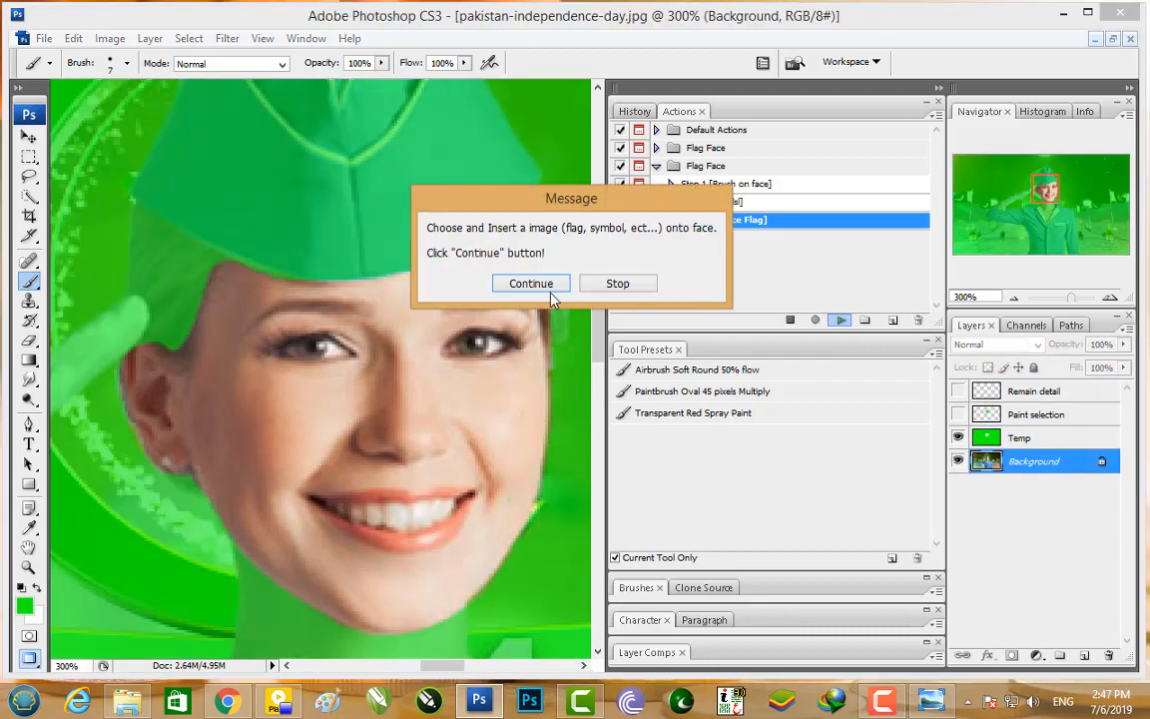
pyautogui.click(531, 283)
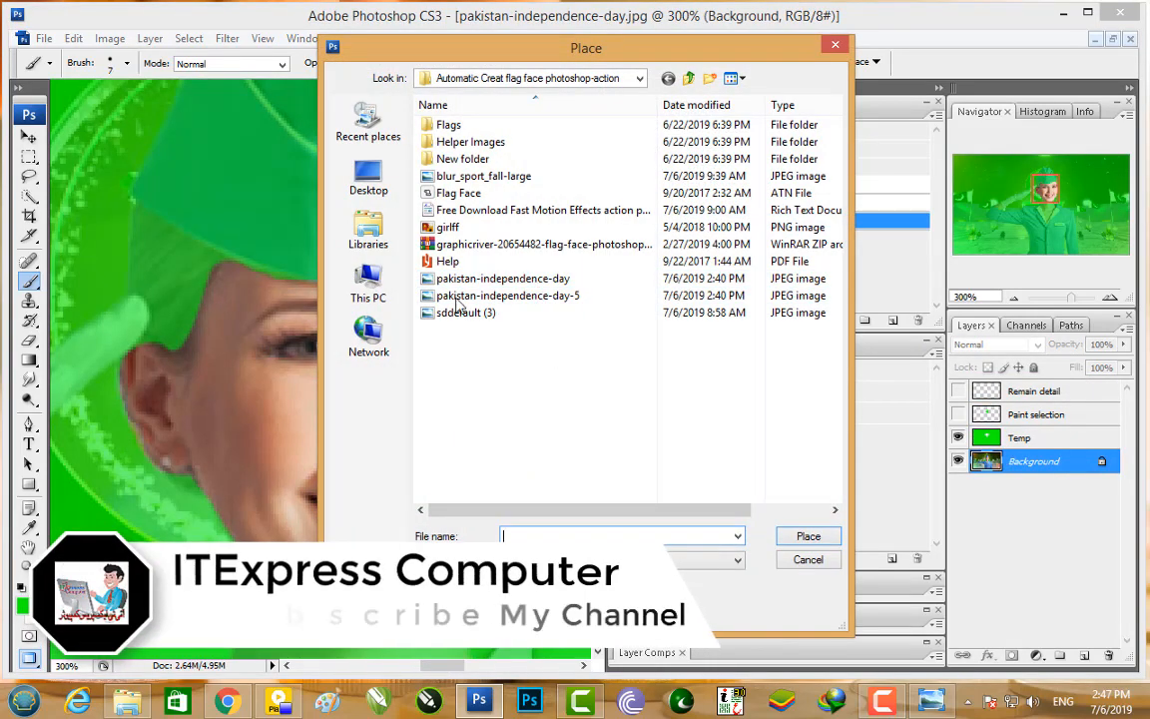
pyautogui.doubleClick(449, 125)
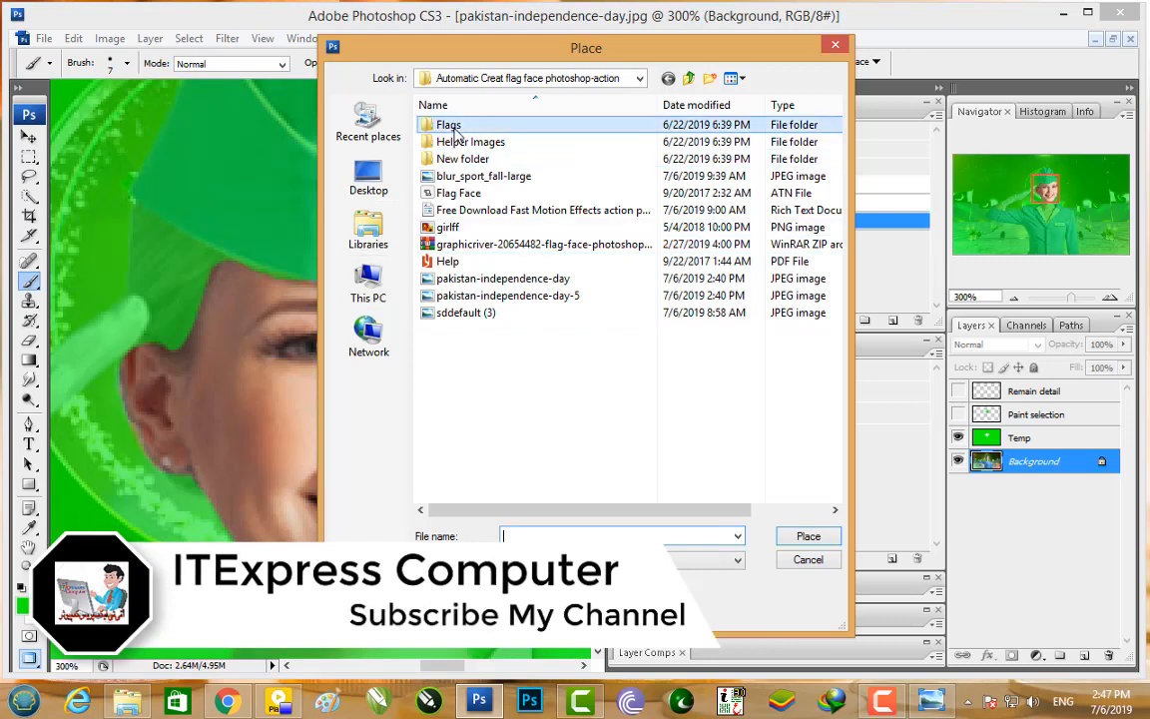
pyautogui.click(669, 80)
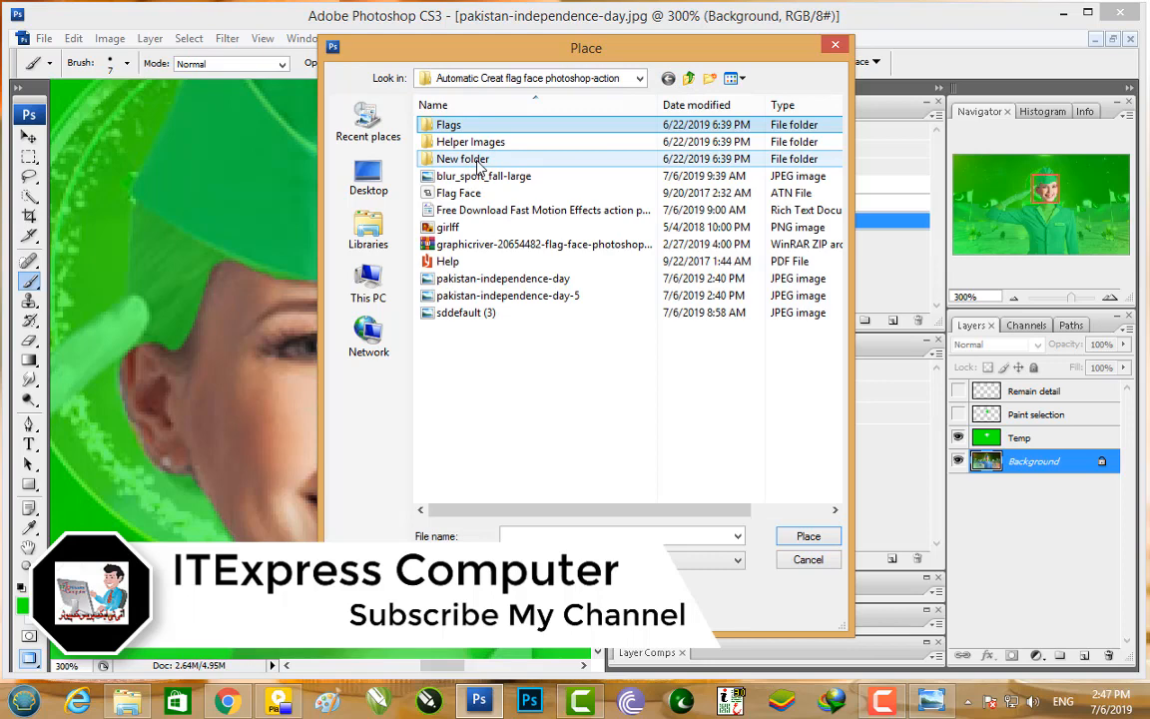
pyautogui.doubleClick(462, 160)
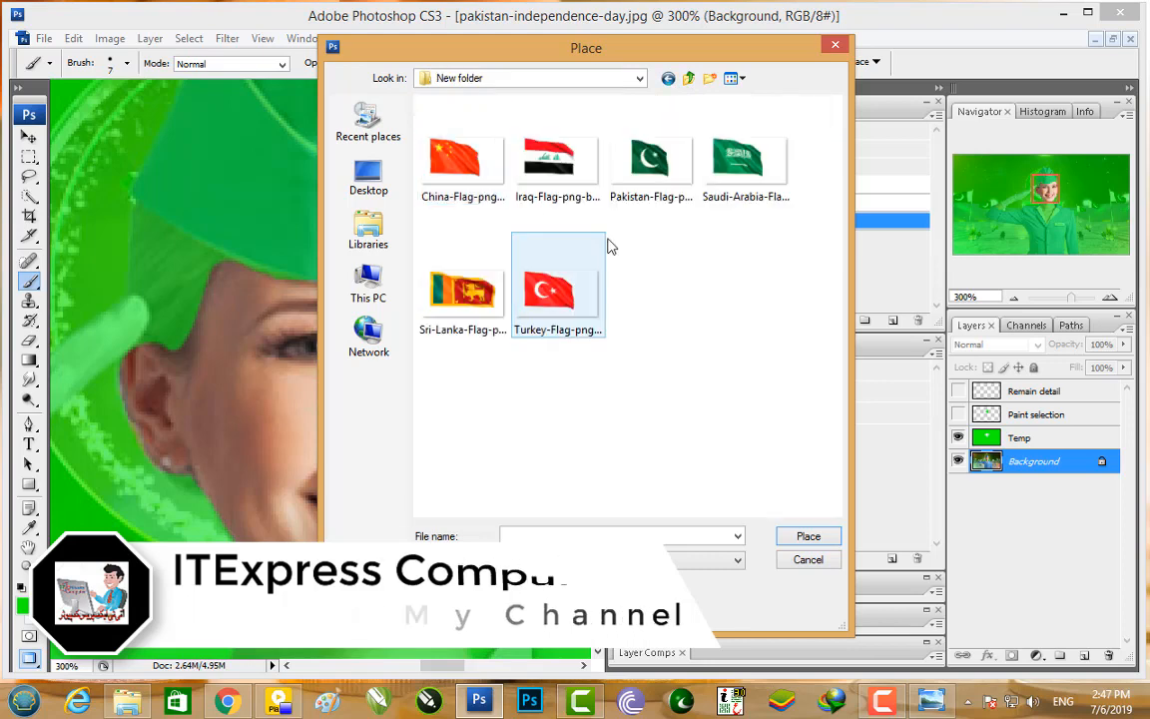
pyautogui.doubleClick(650, 162)
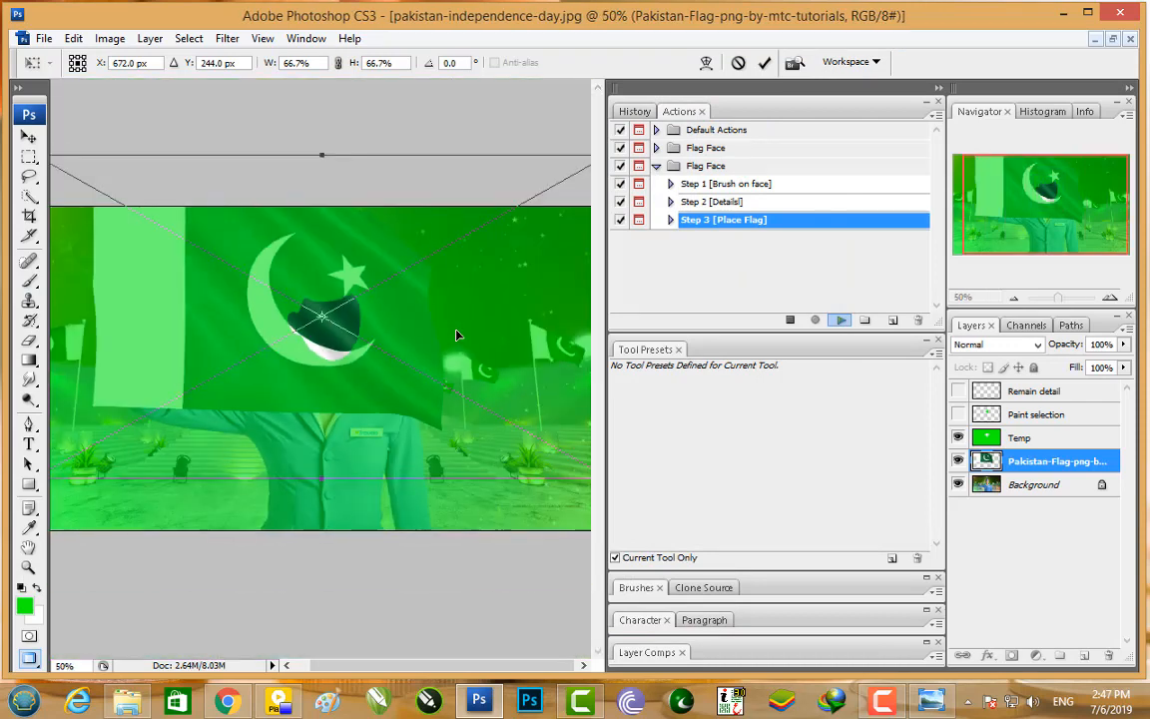
# Shrink the placed Pakistan flag to about 12.7% width and 16.9% height and position it over the woman's face.
pyautogui.hotkey('ctrl', '-')
pyautogui.moveTo(521, 225); pyautogui.dragTo(288, 354)
pyautogui.moveTo(202, 385); pyautogui.dragTo(343, 342)
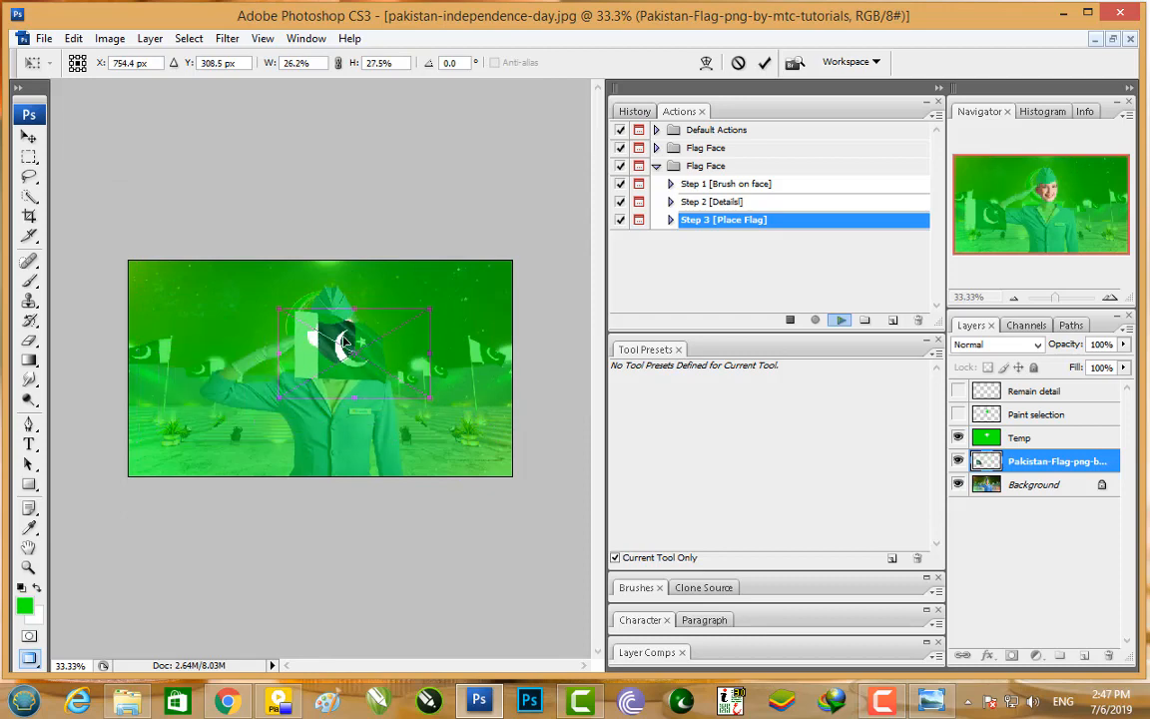
pyautogui.hotkey('ctrl', '+')
pyautogui.hotkey('ctrl', '+')
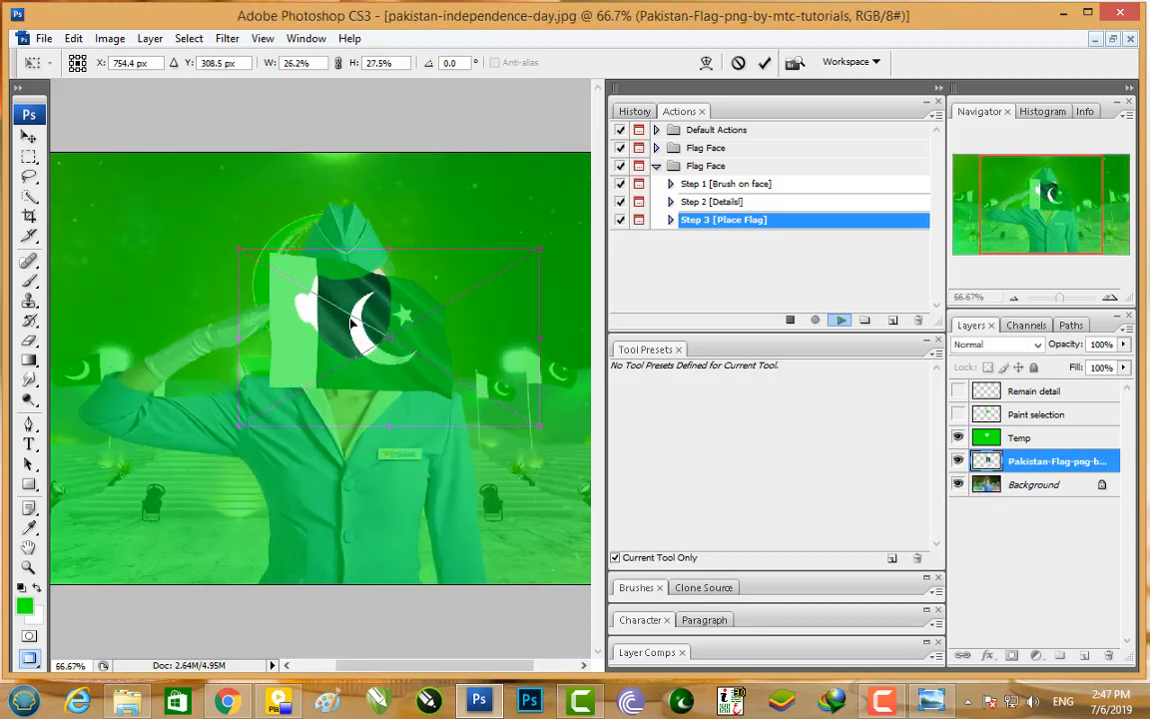
pyautogui.moveTo(539, 250); pyautogui.dragTo(384, 317)
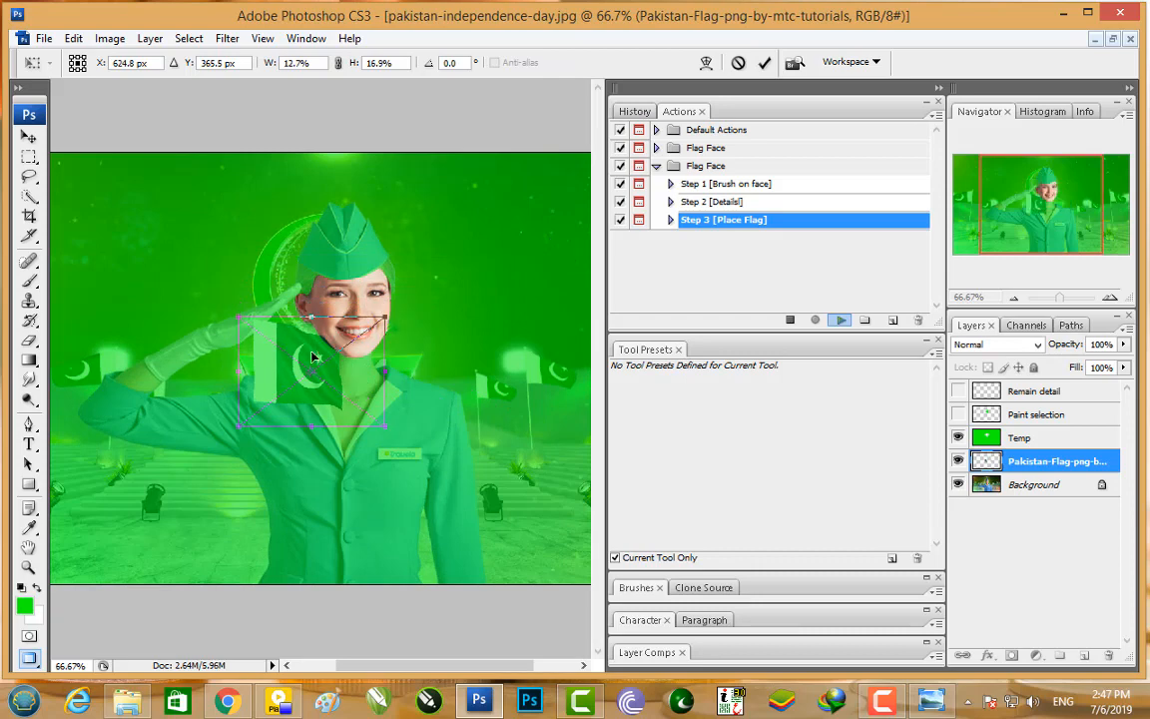
pyautogui.moveTo(307, 360); pyautogui.dragTo(351, 304)
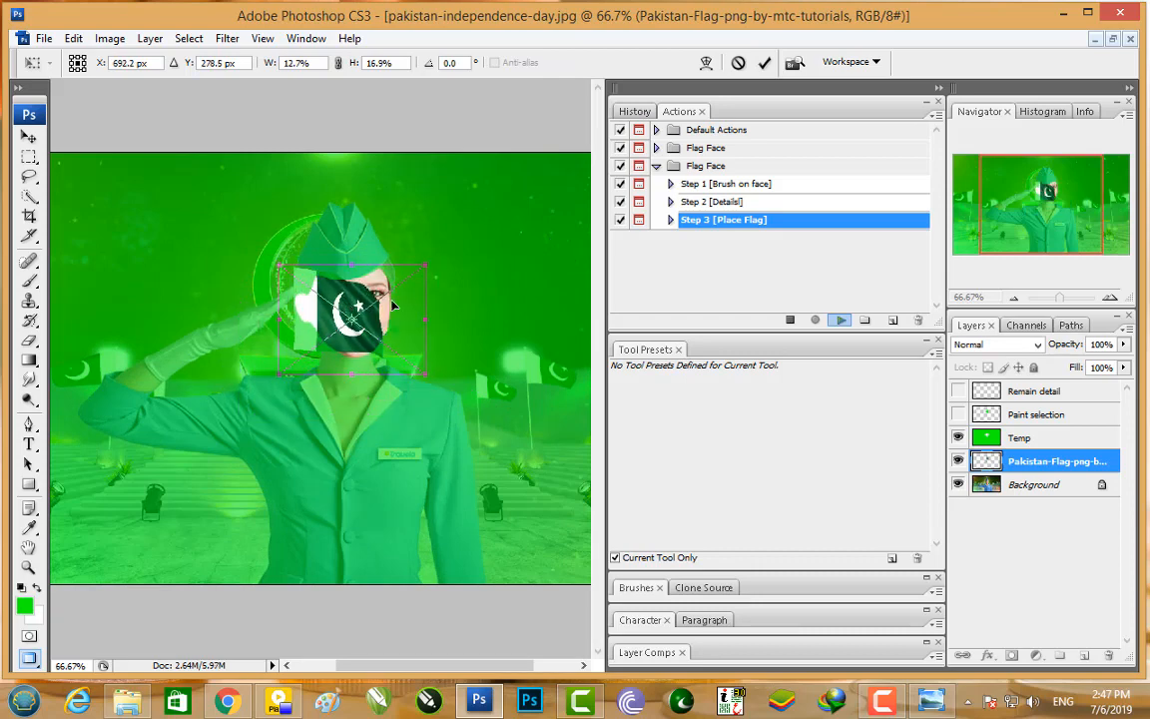
# Enlarge the flag to about 16.8% width and 21.8% height so it covers the whole face, and commit the placement.
pyautogui.moveTo(424, 316); pyautogui.dragTo(458, 318)
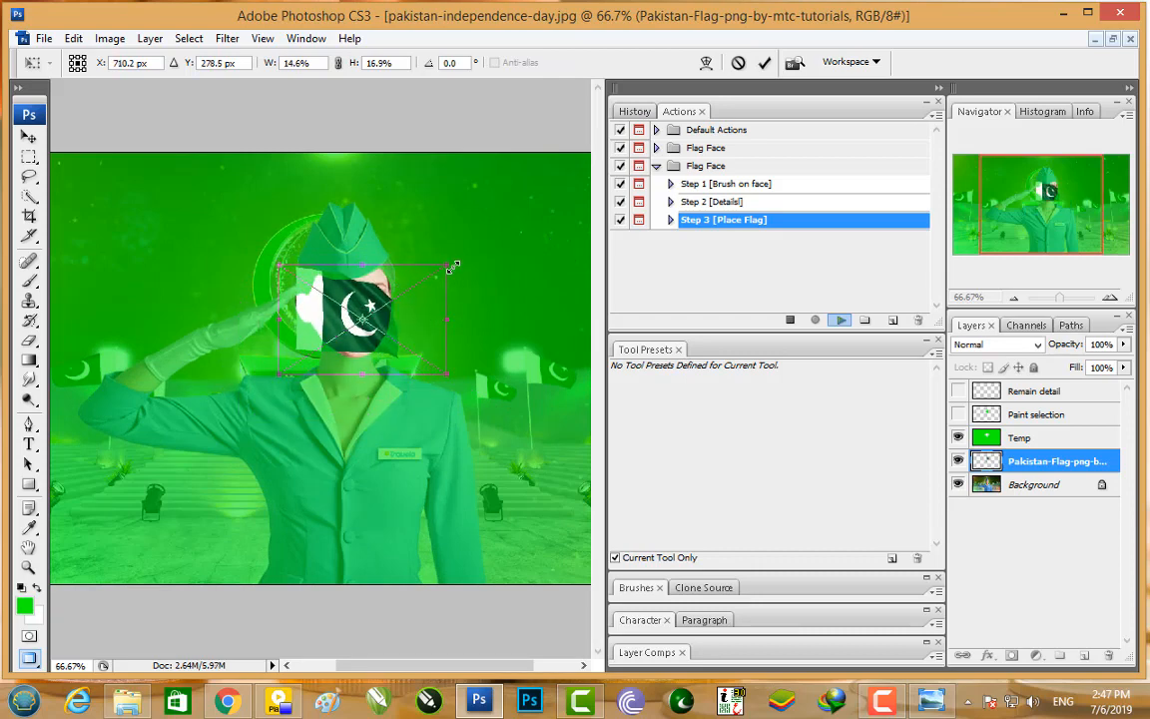
pyautogui.moveTo(456, 266)
pyautogui.mouseDown()
pyautogui.moveTo(463, 251)
pyautogui.moveTo(455, 259)
pyautogui.mouseUp()
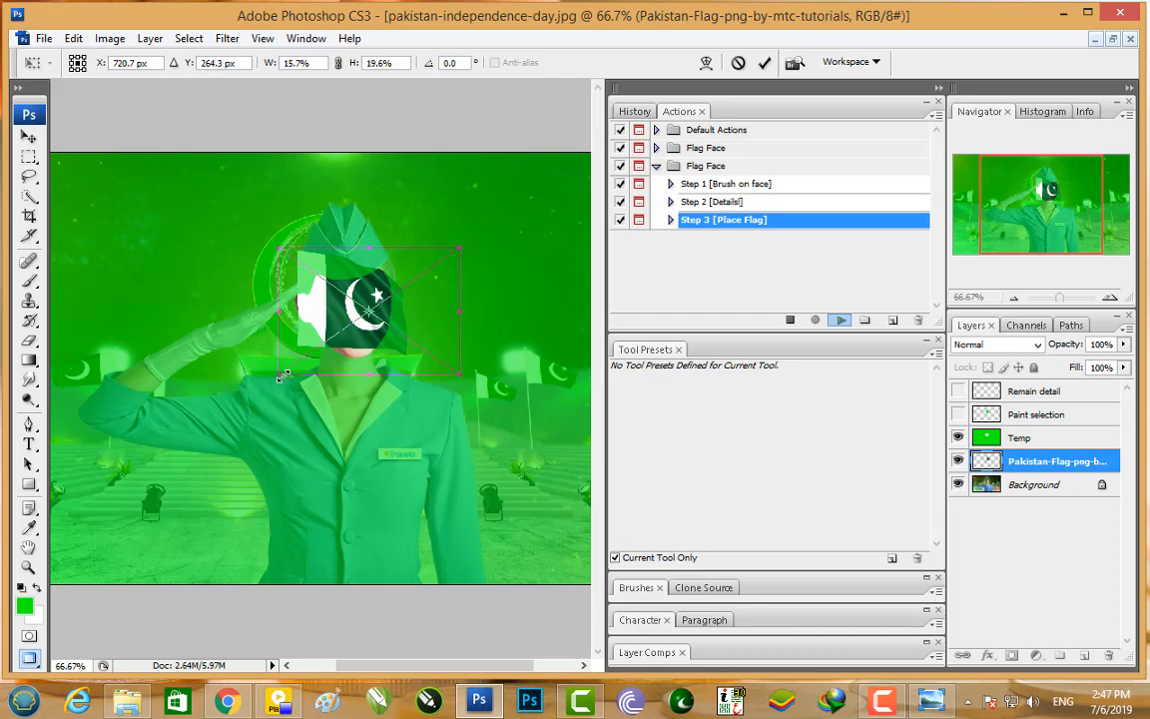
pyautogui.moveTo(283, 376); pyautogui.dragTo(271, 383)
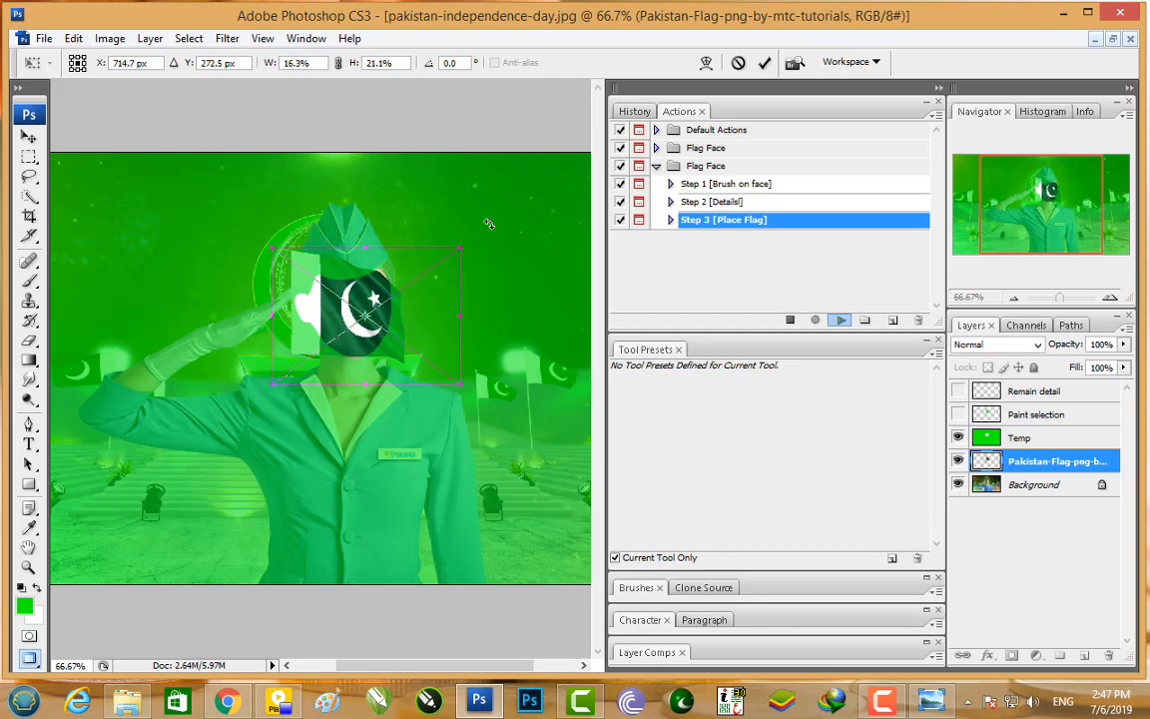
pyautogui.moveTo(466, 250); pyautogui.dragTo(471, 246)
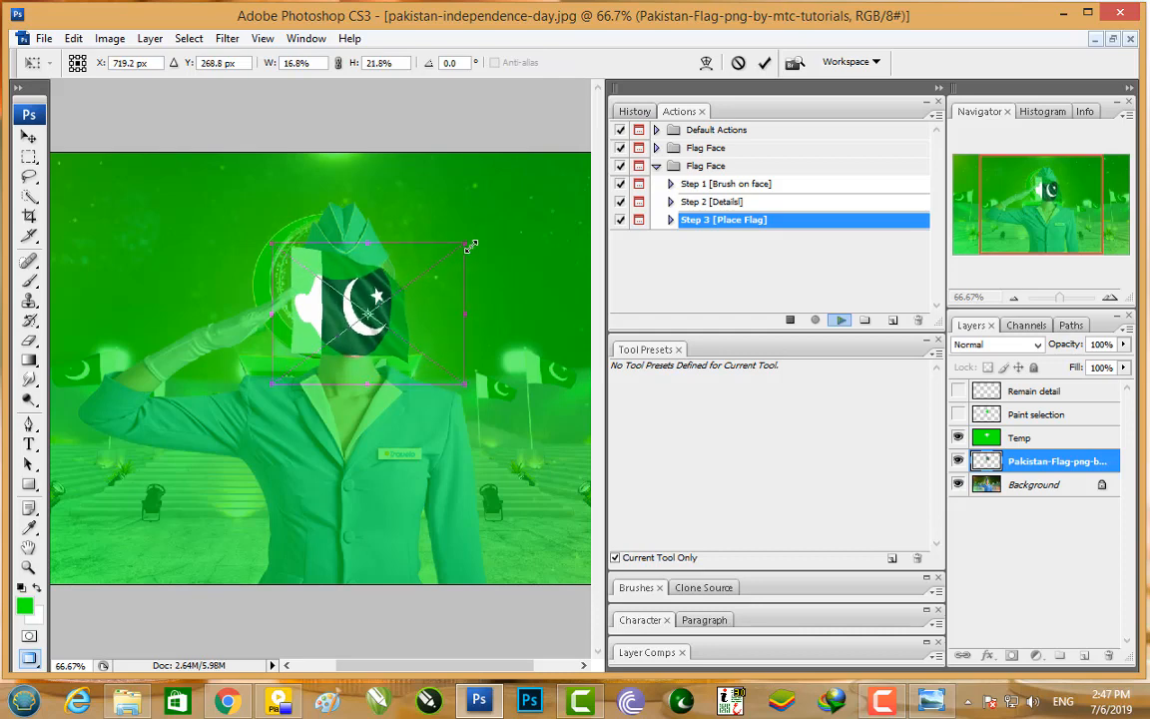
pyautogui.press('Return')
# Continue the action and save the displace_map PSD file to the Desktop.
pyautogui.click(570, 290)
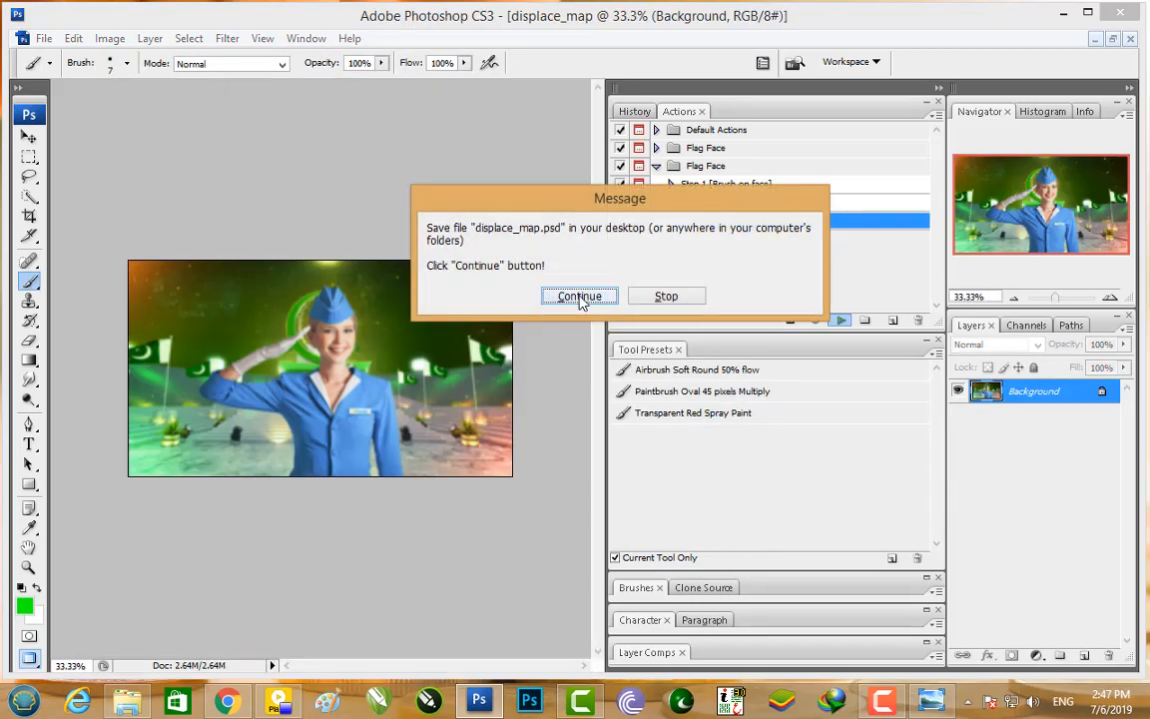
pyautogui.click(371, 184)
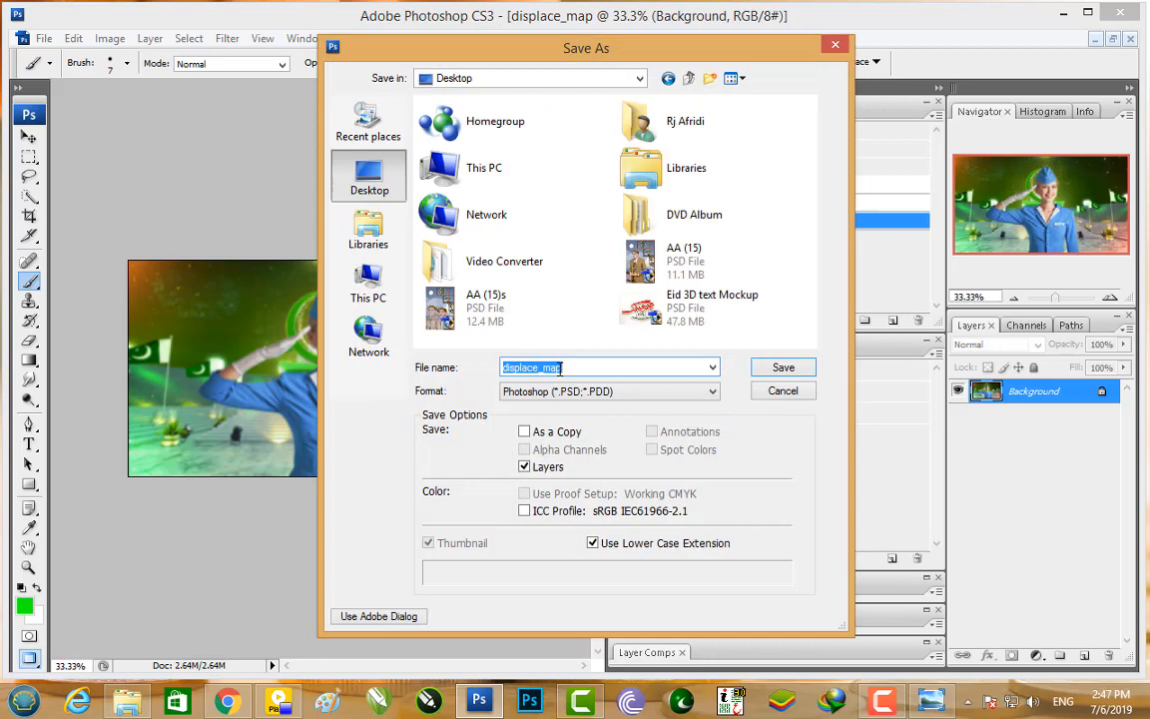
pyautogui.click(770, 368)
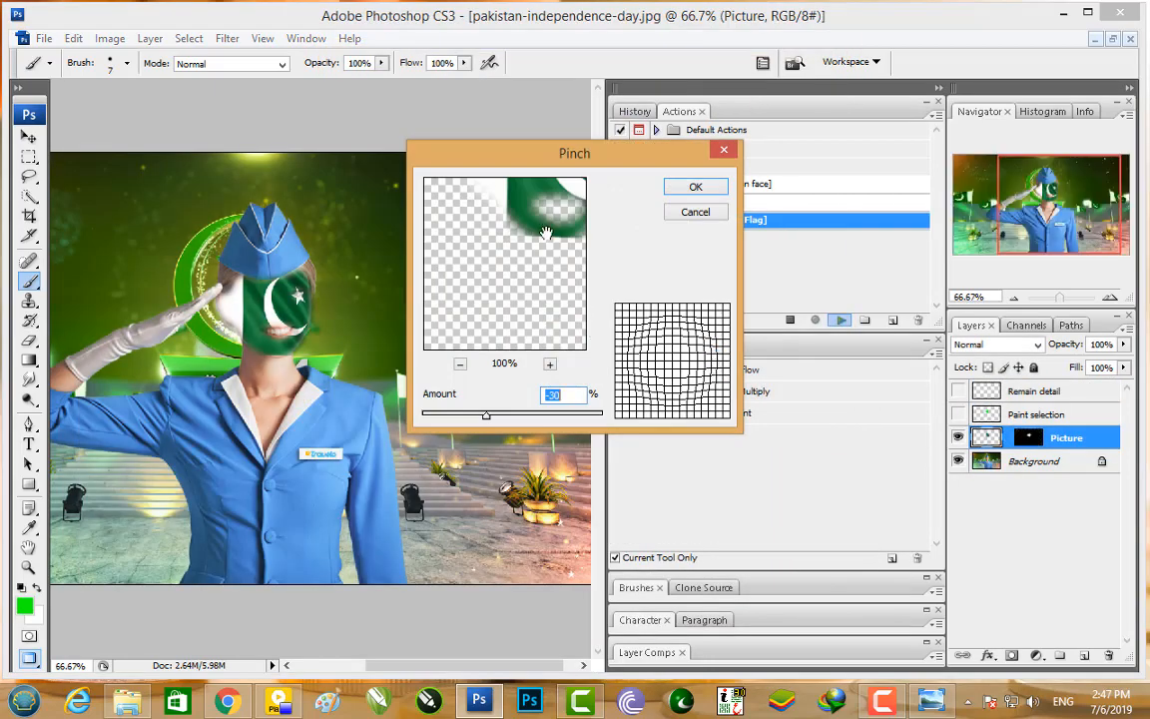
# Centre the flag in the Pinch filter preview and apply the pinch with an amount of -14%.
pyautogui.moveTo(545, 206); pyautogui.dragTo(459, 265)
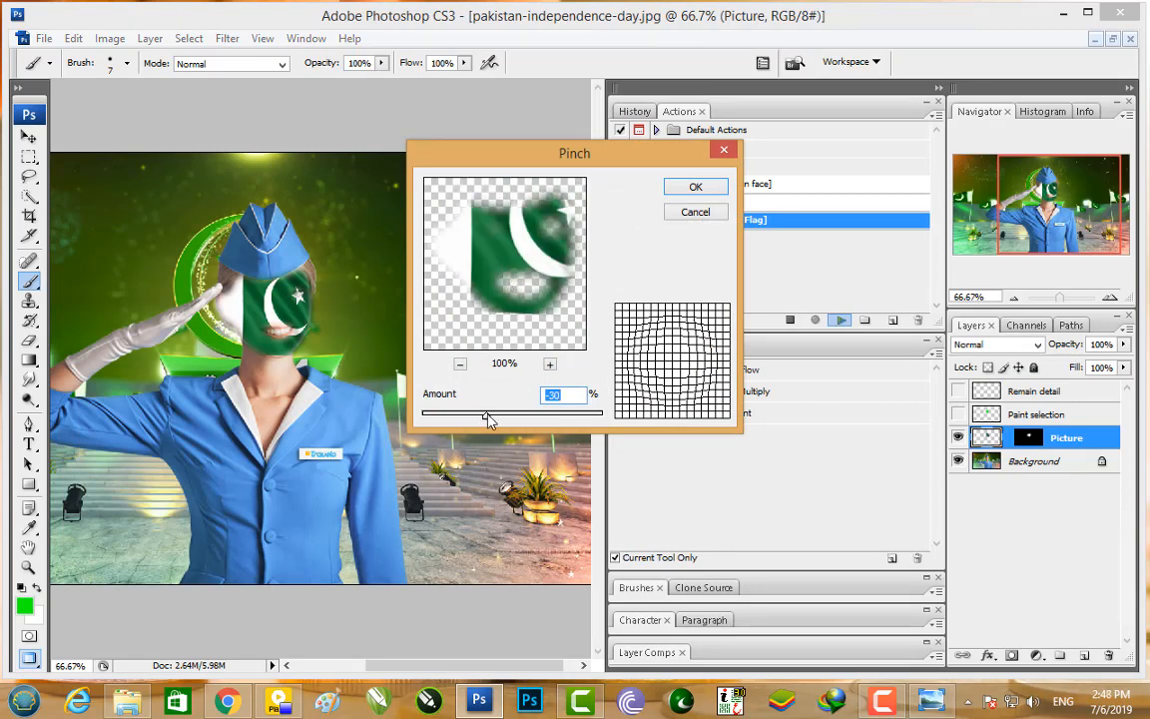
pyautogui.moveTo(488, 419); pyautogui.dragTo(512, 420)
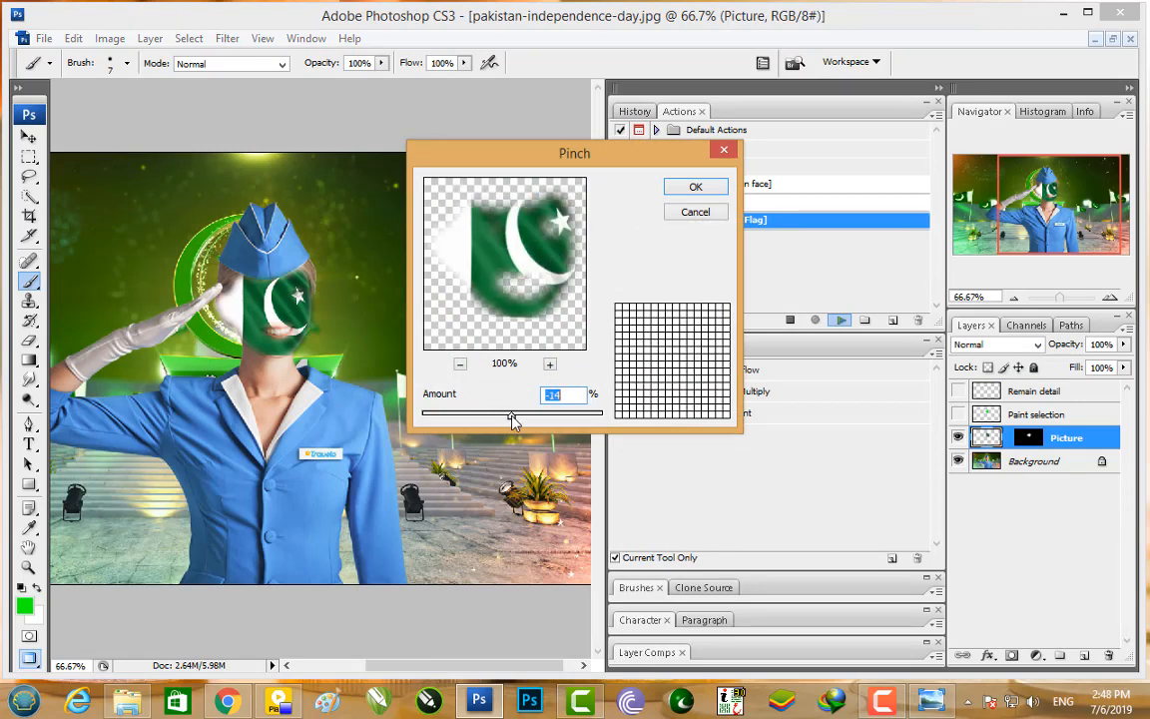
pyautogui.click(688, 188)
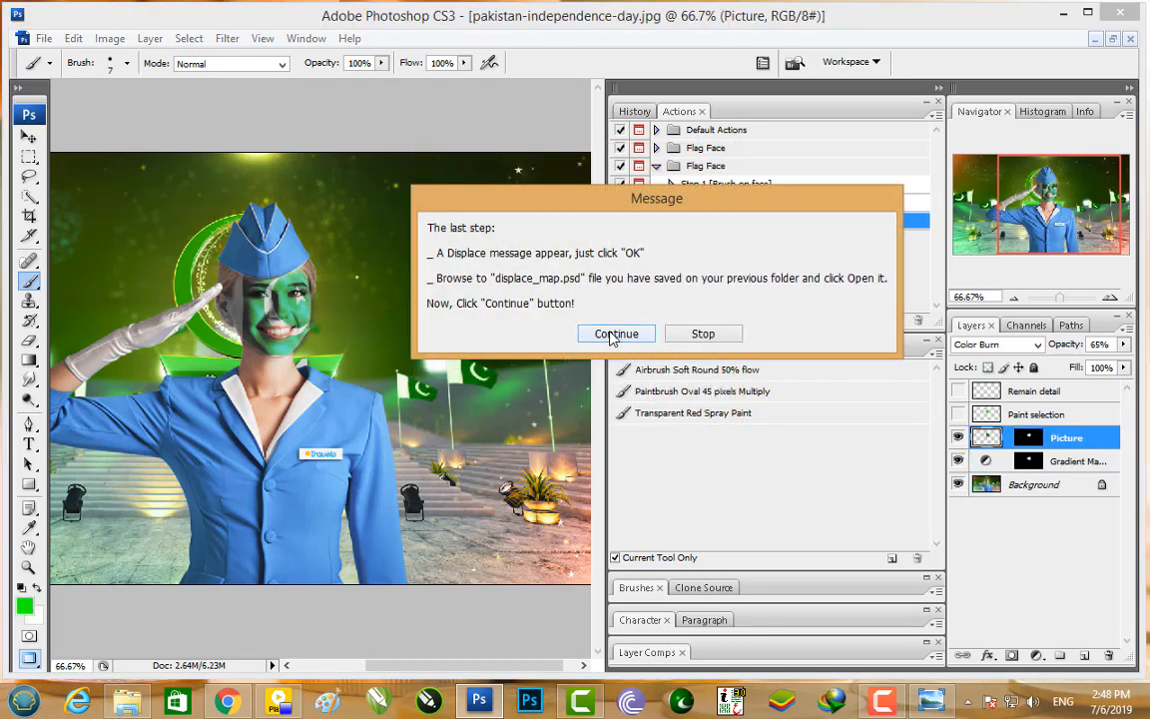
# Apply the Displace filter with displace_map from the Desktop as the displacement map, and dismiss the action's final message.
pyautogui.click(613, 336)
pyautogui.click(651, 192)
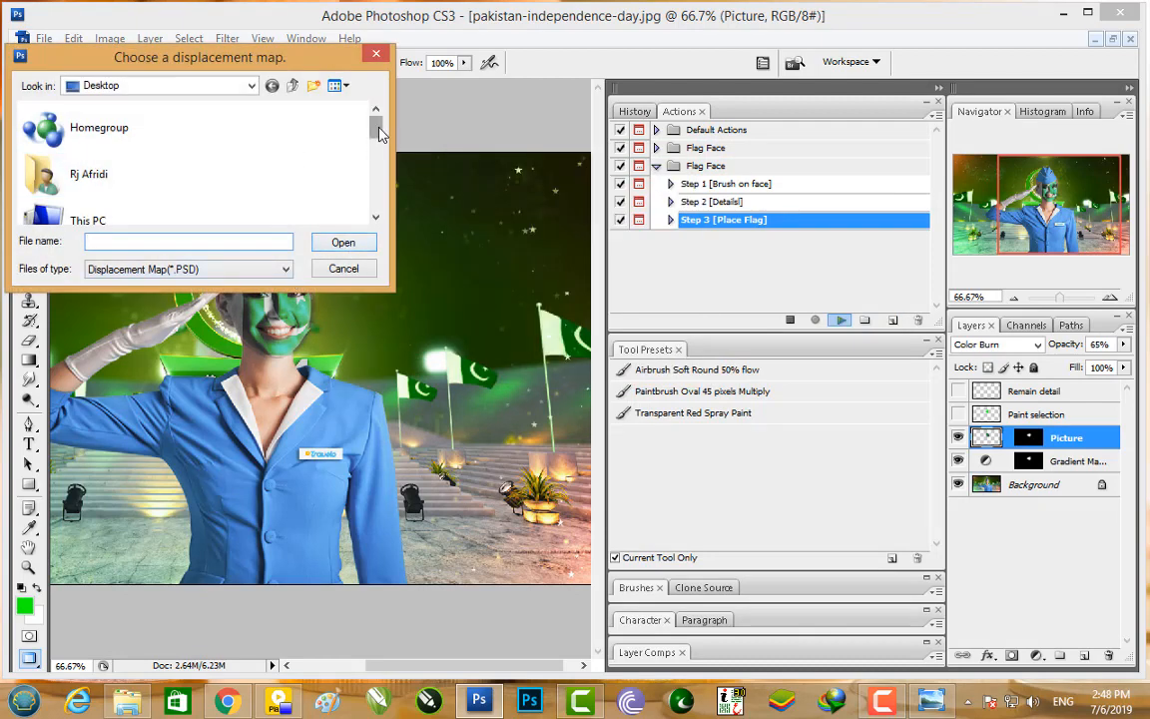
pyautogui.click(379, 164)
pyautogui.scroll(-3, 379, 165)
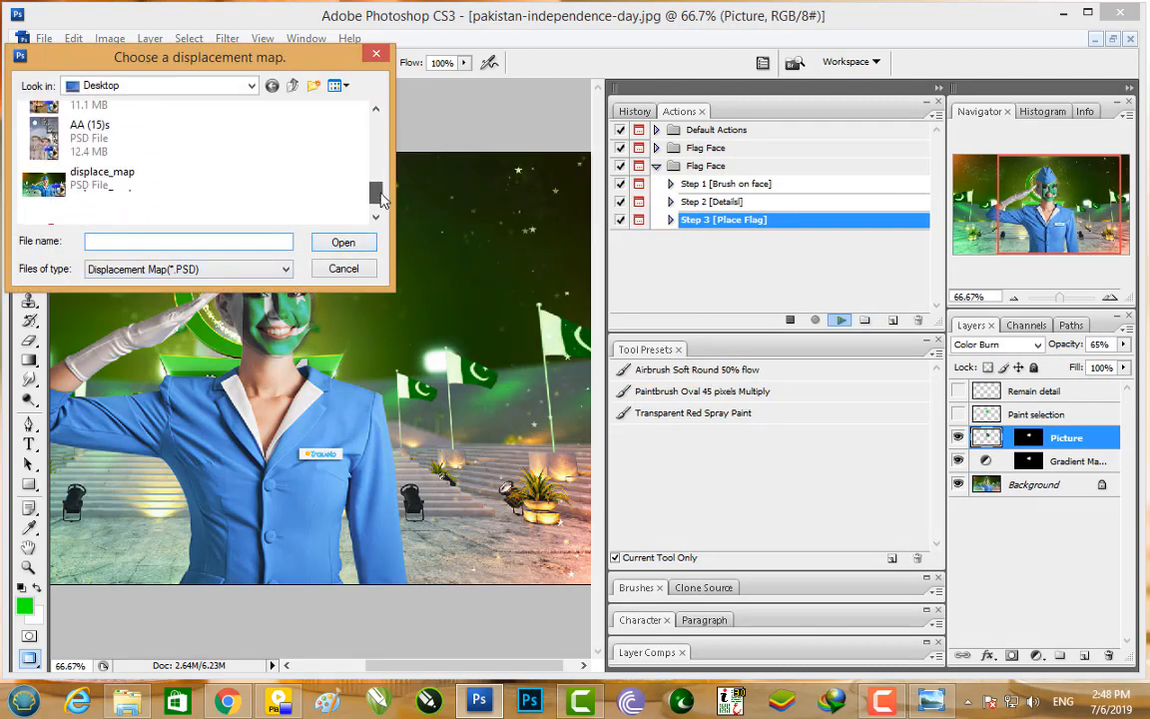
pyautogui.doubleClick(139, 190)
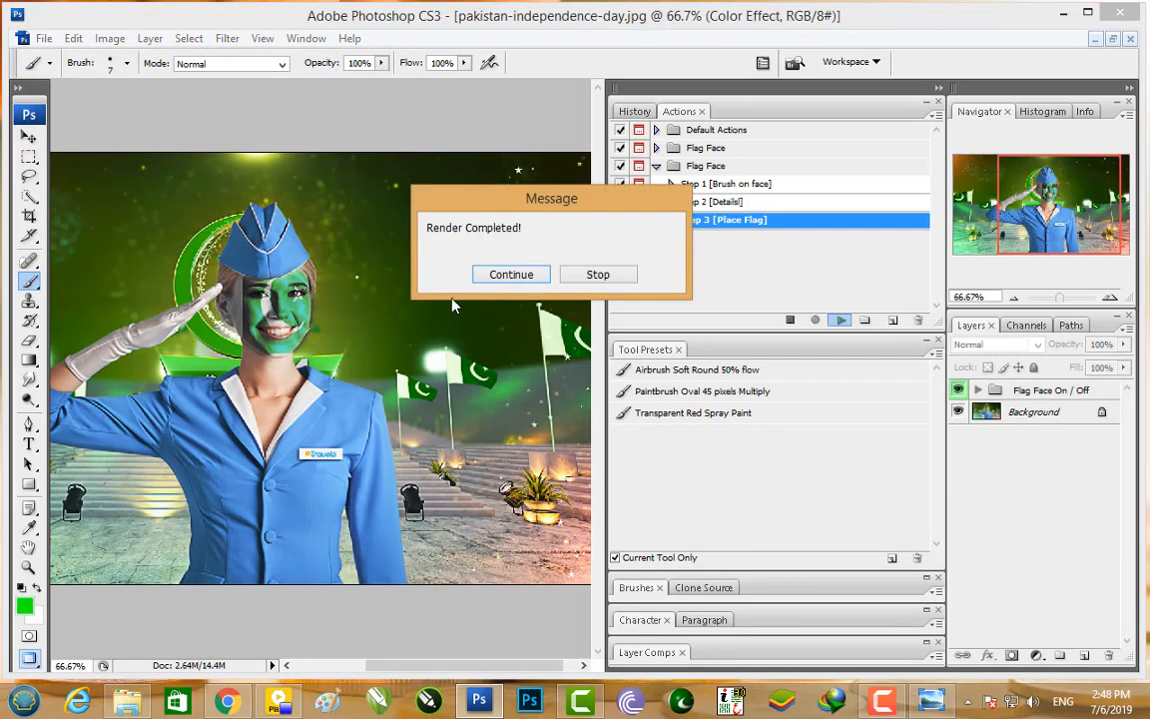
pyautogui.click(497, 274)
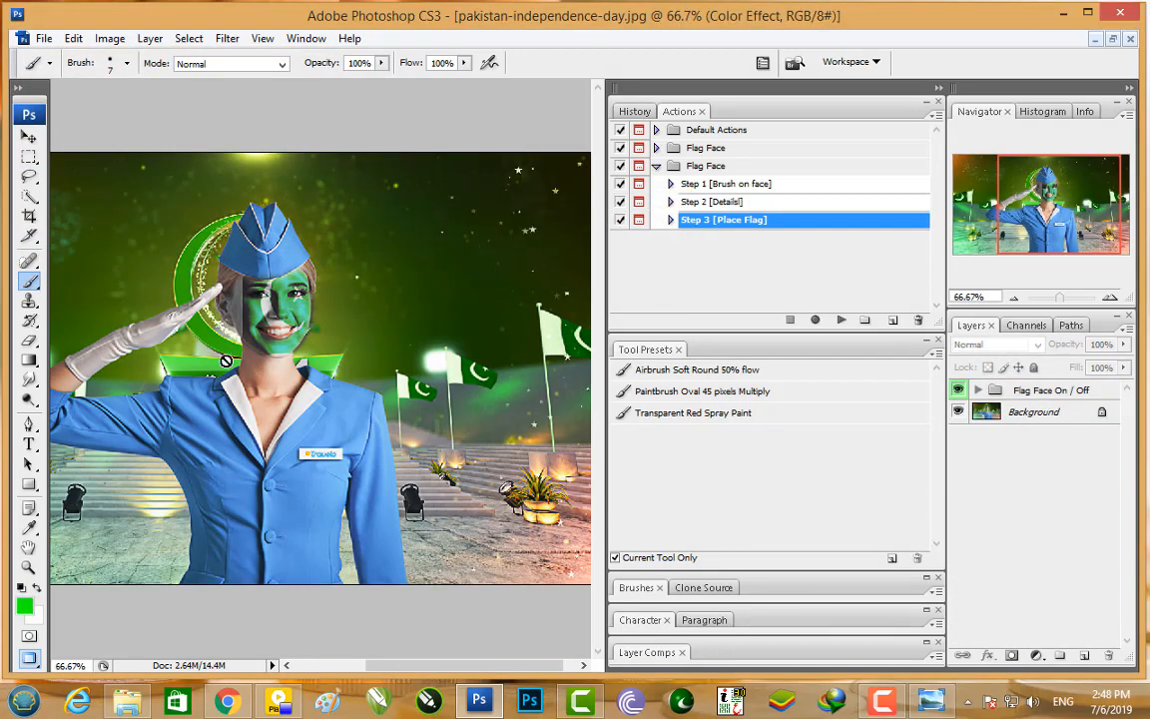
# Examine the flag effect on the face up close and expand the Flag Face On / Off group to view its layers.
pyautogui.hotkey('ctrl', '+')
pyautogui.hotkey('ctrl', '+')
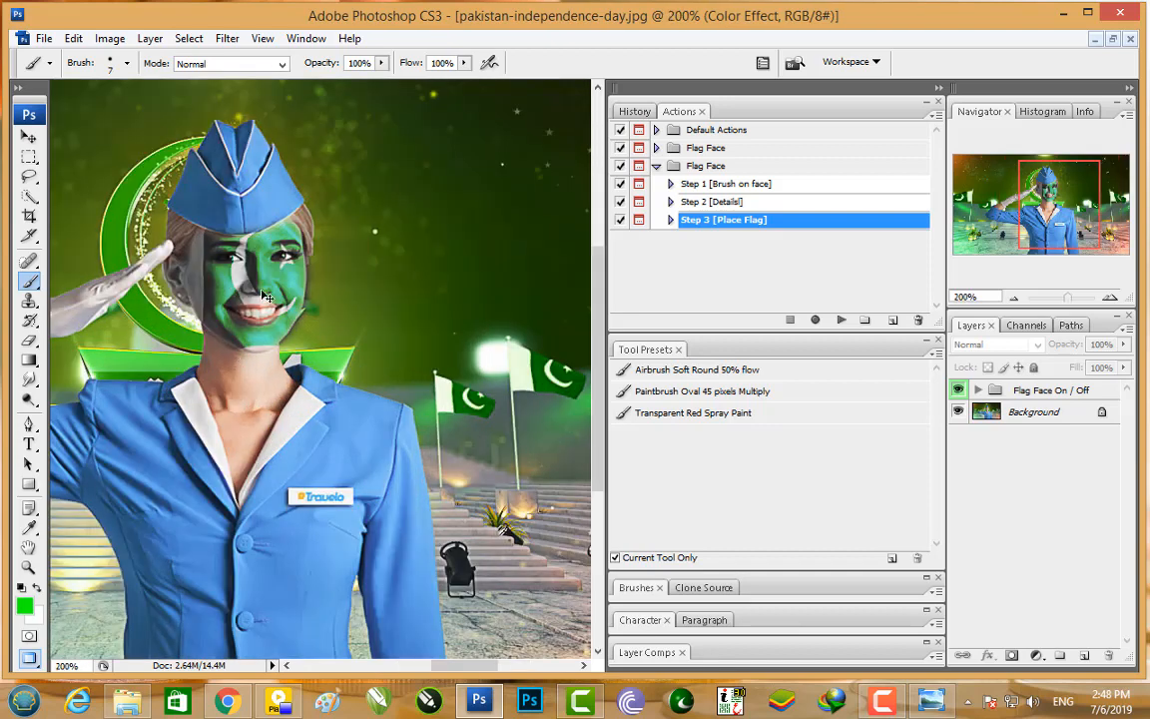
pyautogui.moveTo(195, 228); pyautogui.dragTo(372, 362)
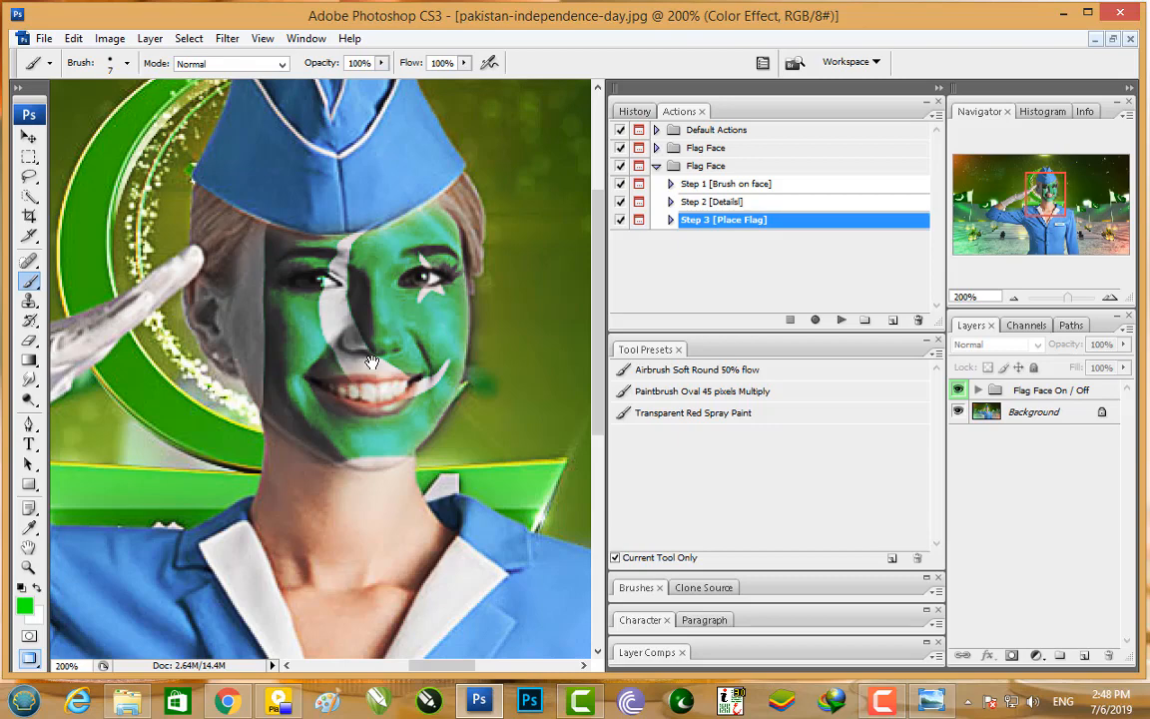
pyautogui.hotkey('ctrl', '0')
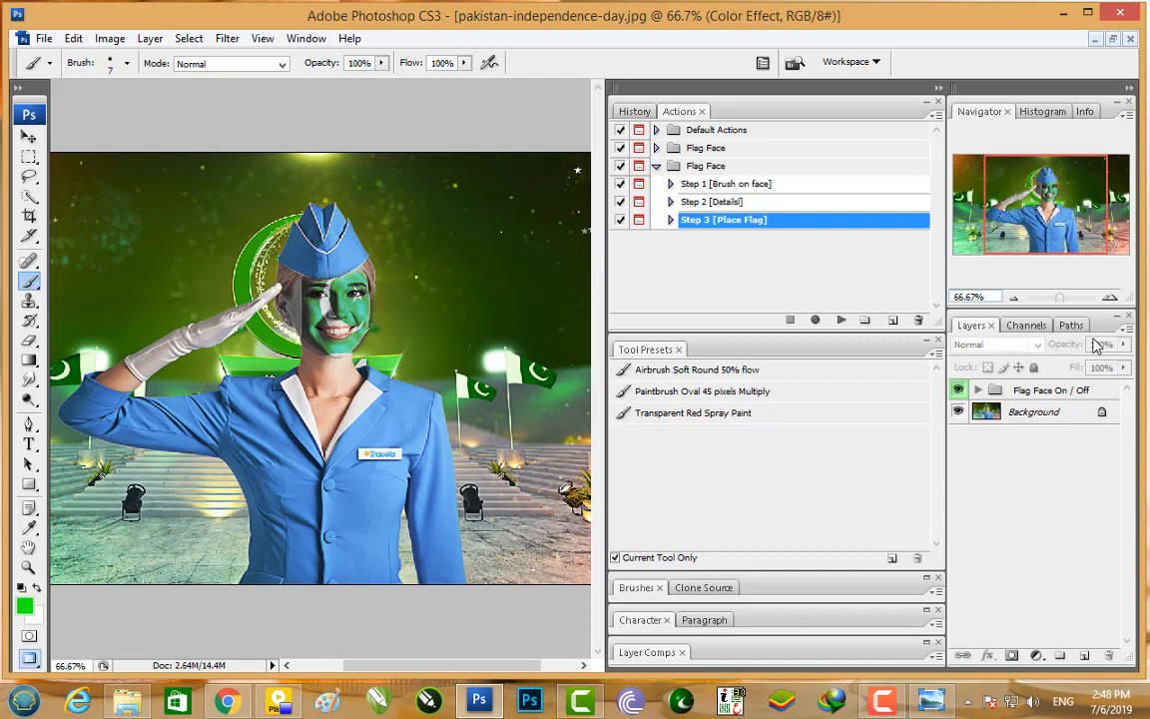
pyautogui.click(982, 395)
pyautogui.scroll(-1, 998, 469)
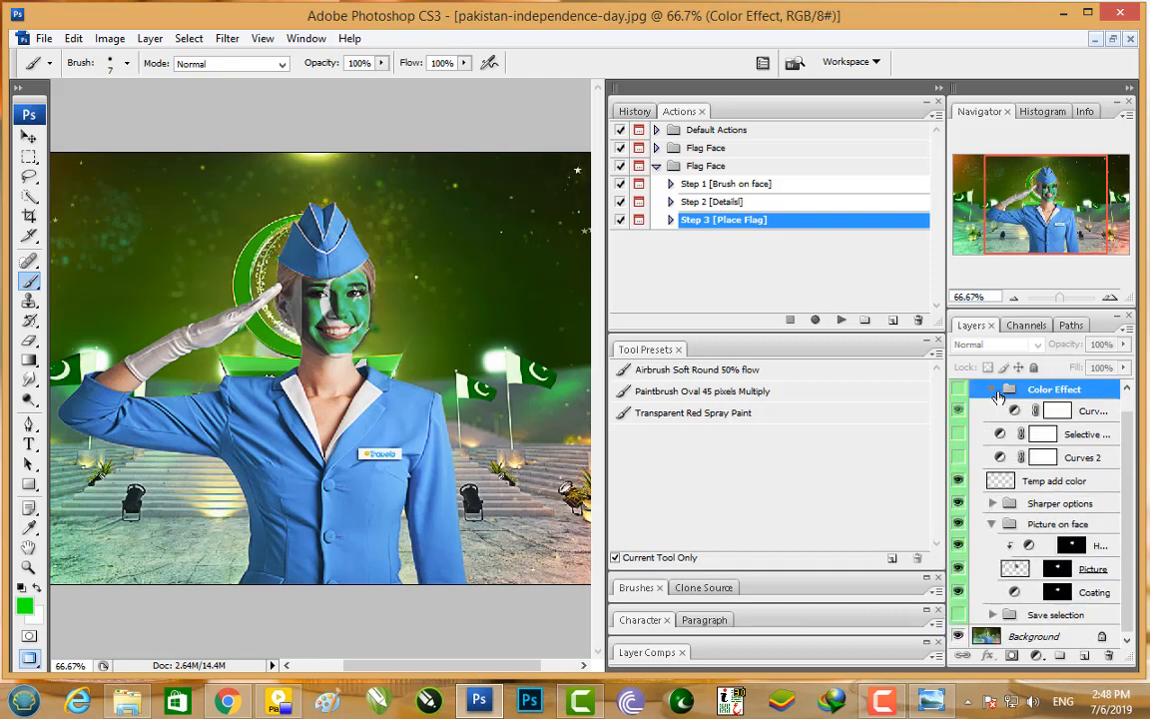
# Collapse the Flag Face On / Off layer group and shrink the Actions and Tool Presets dock to icons.
pyautogui.scroll(1, 994, 392)
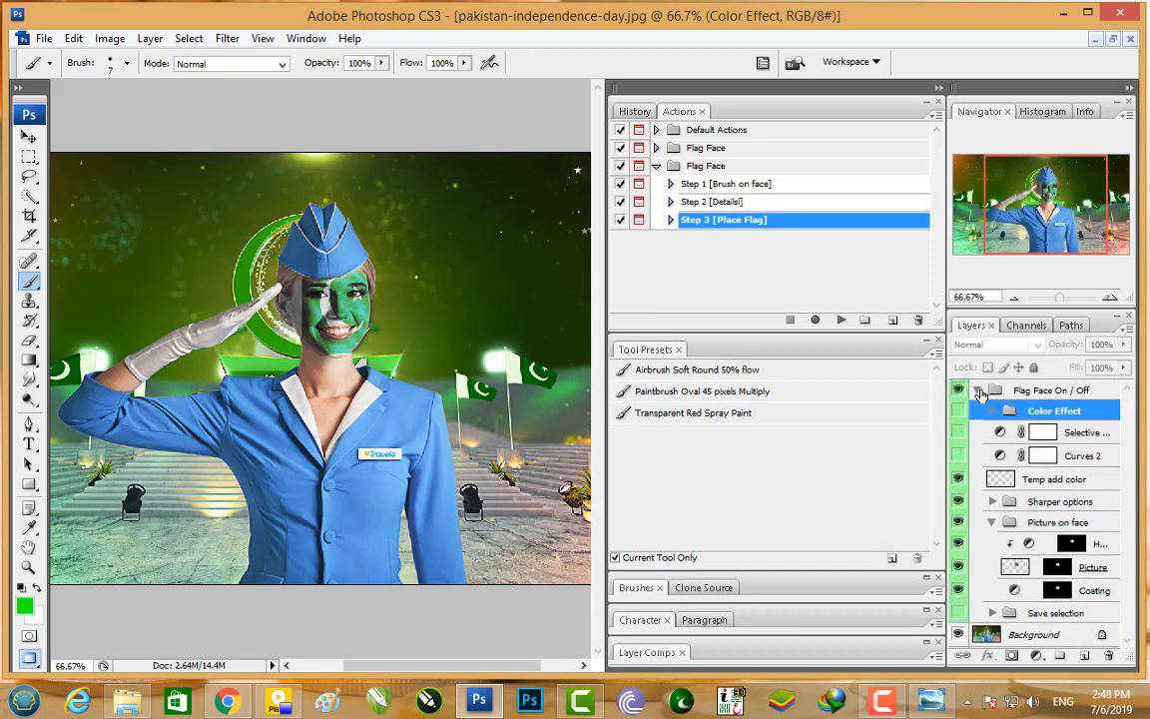
pyautogui.click(979, 390)
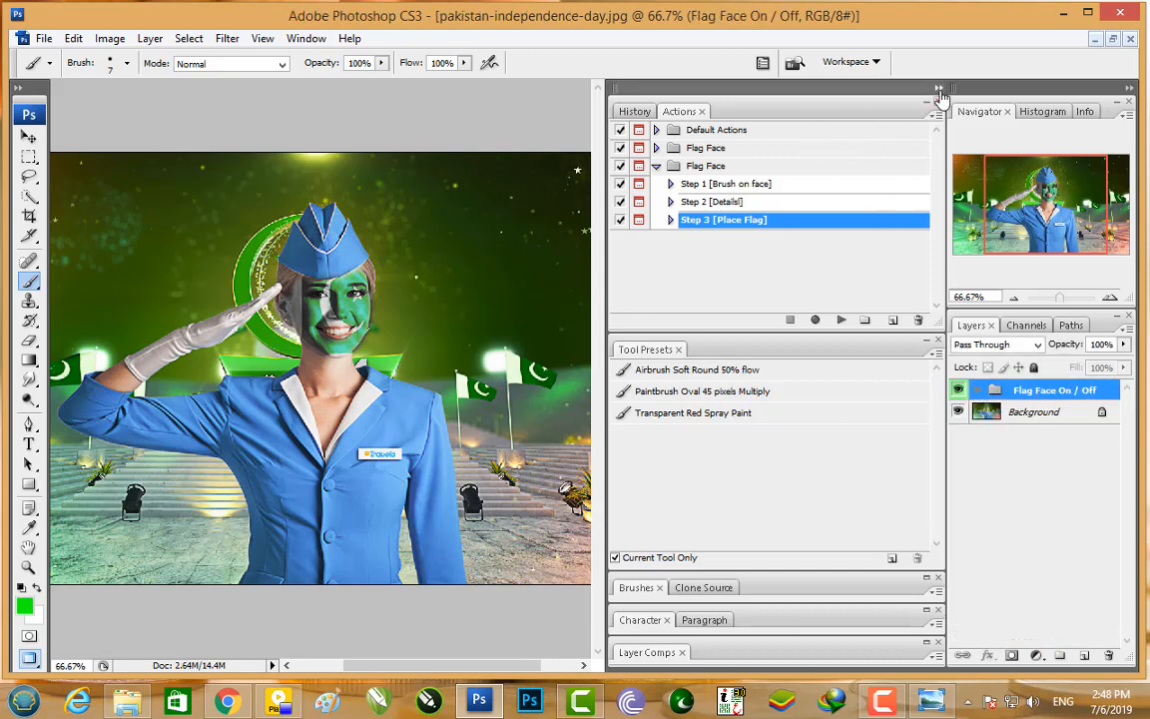
pyautogui.doubleClick(838, 90)
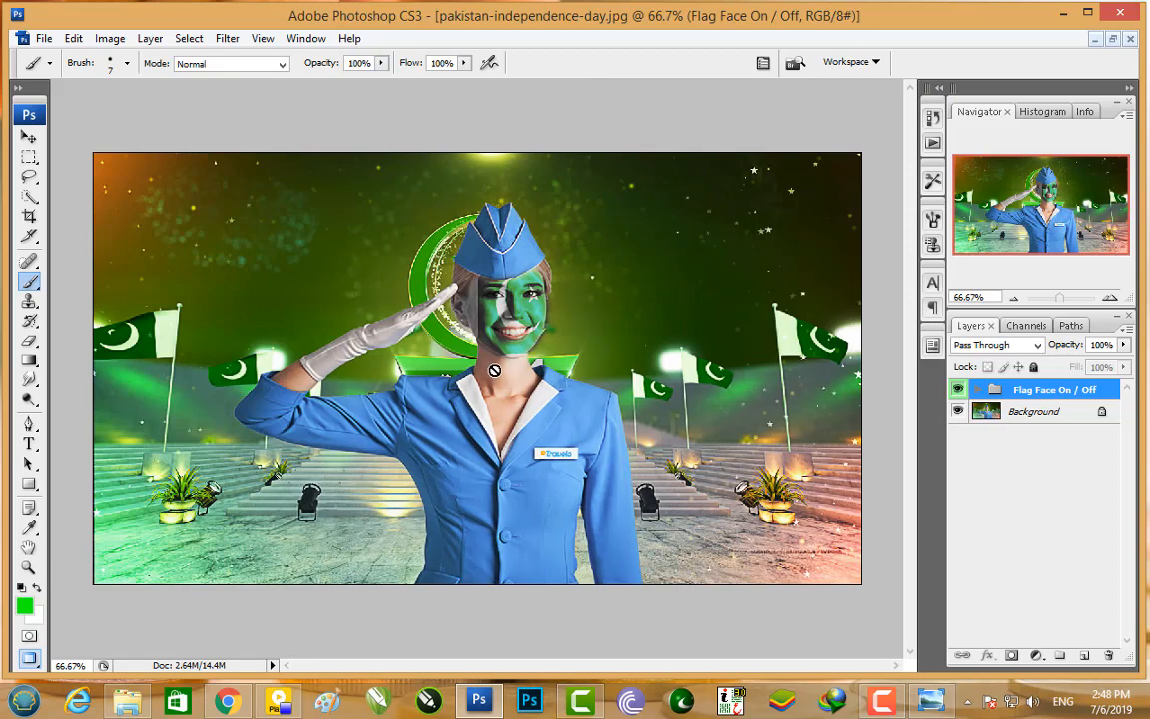
# Examine the finished flag effect on the woman's face at up to 200% magnification, then return to a wider view.
pyautogui.hotkey('ctrl', '+')
pyautogui.hotkey('ctrl', '+')
pyautogui.hotkey('ctrl', '-')
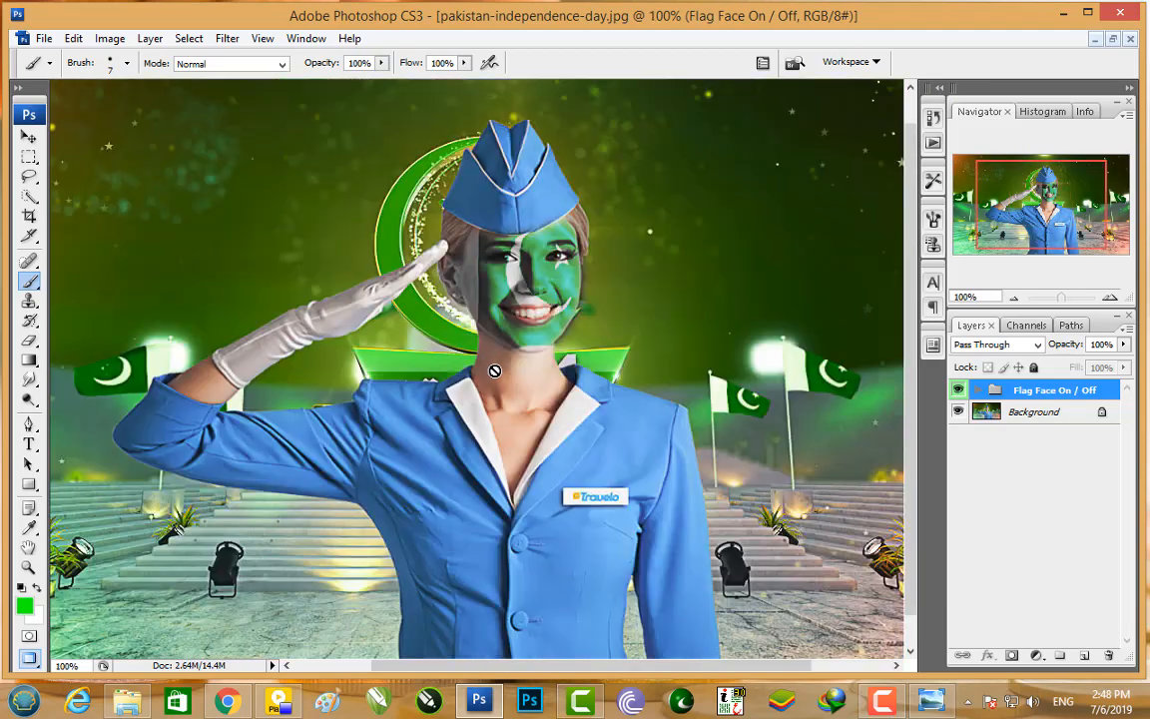
pyautogui.hotkey('ctrl', '+')
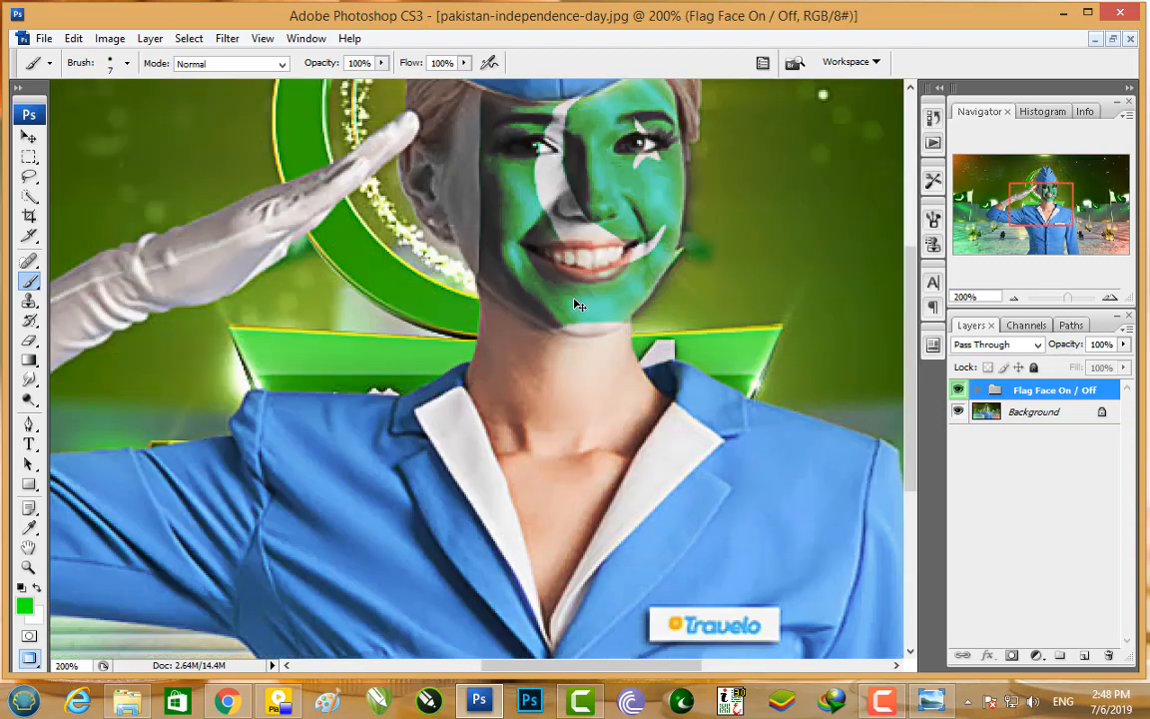
pyautogui.hotkey('ctrl', '-')
pyautogui.hotkey('ctrl', '-')
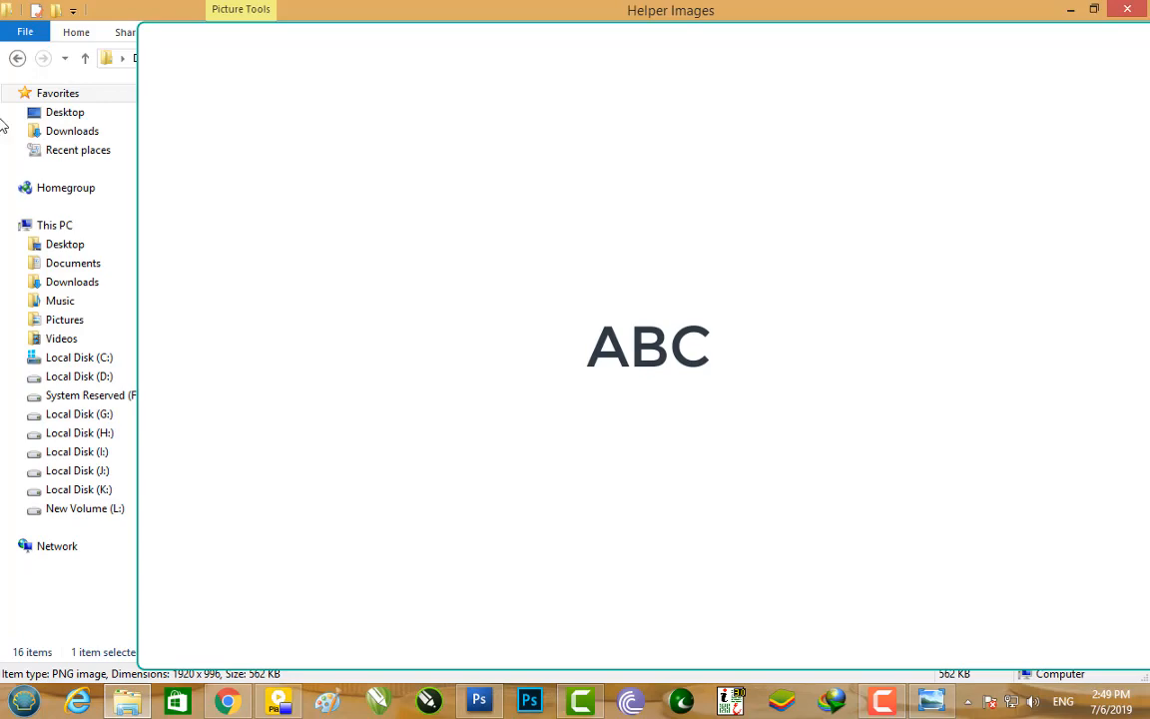
# In File Explorer, go back from the Helper Images folder to the Automatic Creat flag face photoshop-action folder.
pyautogui.click(16, 58)
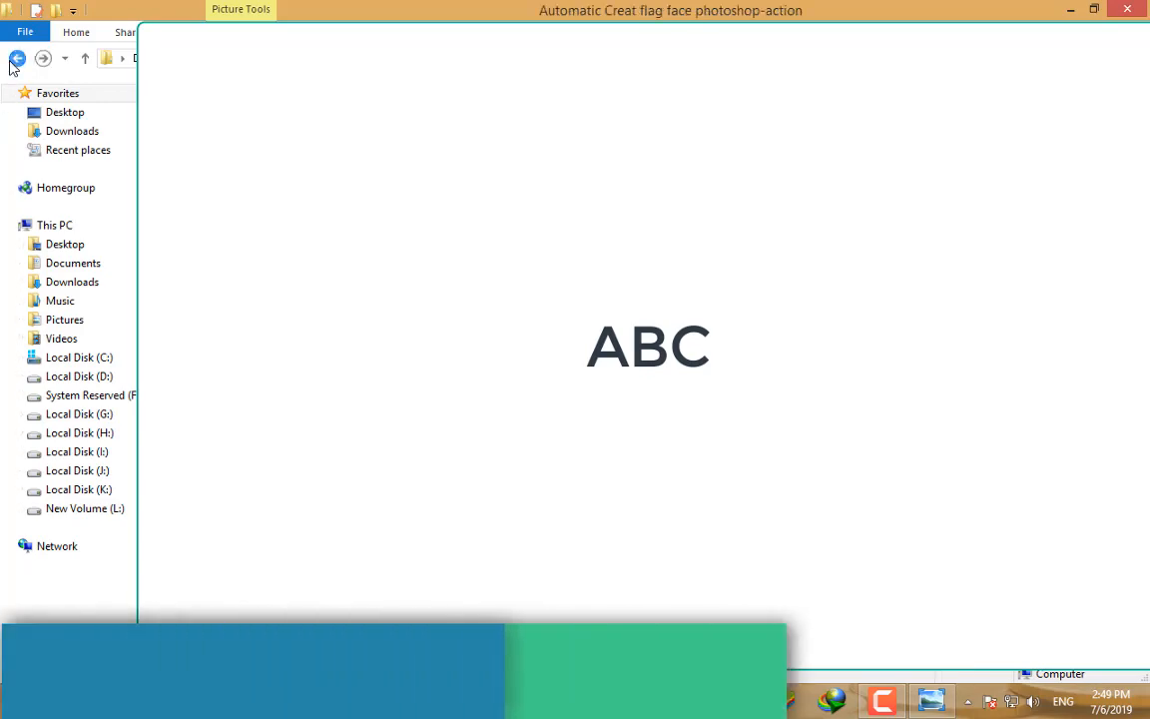